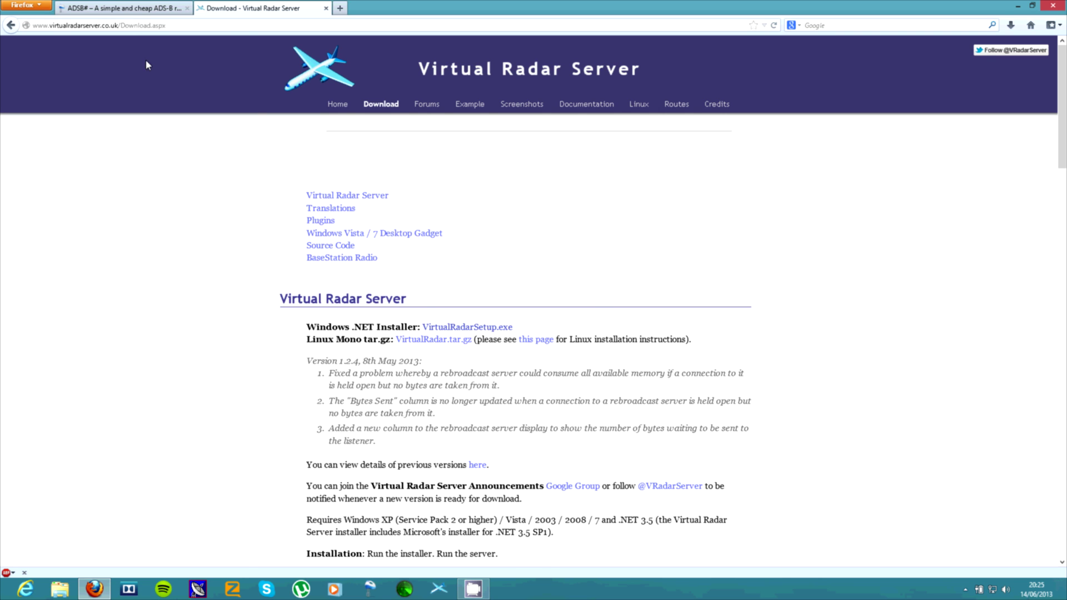
Switch to the ADSB# article tab and scroll through the article
{"action": "left_click", "coordinate": [124, 8]}
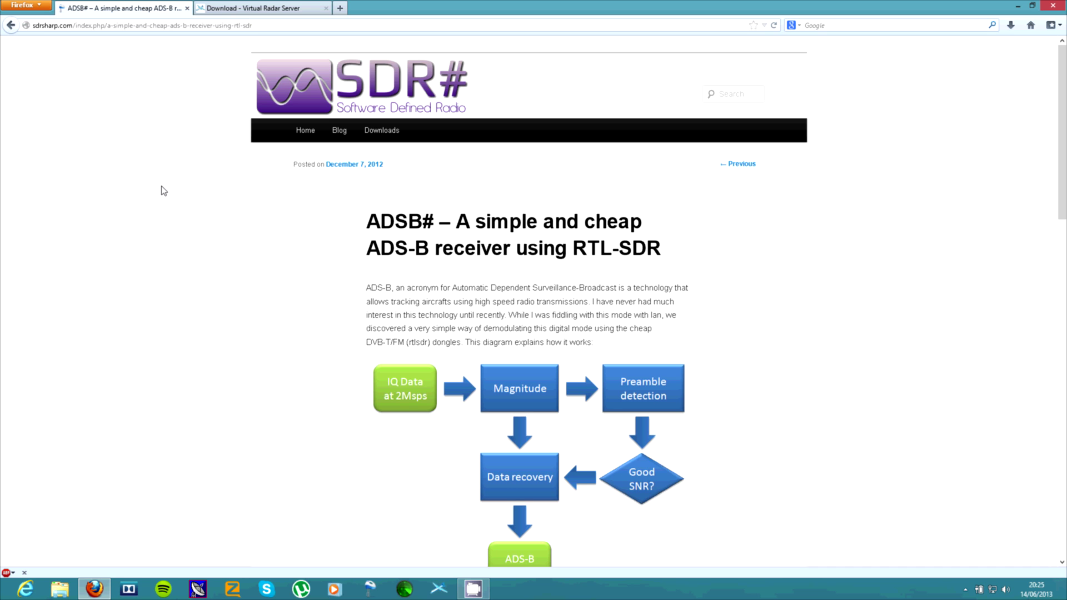
{"action": "left_click_drag", "start_coordinate": [357, 218], "coordinate": [444, 222]}
{"action": "left_click", "coordinate": [224, 236]}
{"action": "scroll", "coordinate": [224, 237], "scroll_direction": "down", "scroll_amount": 1}
{"action": "scroll", "coordinate": [222, 236], "scroll_direction": "down", "scroll_amount": 6}
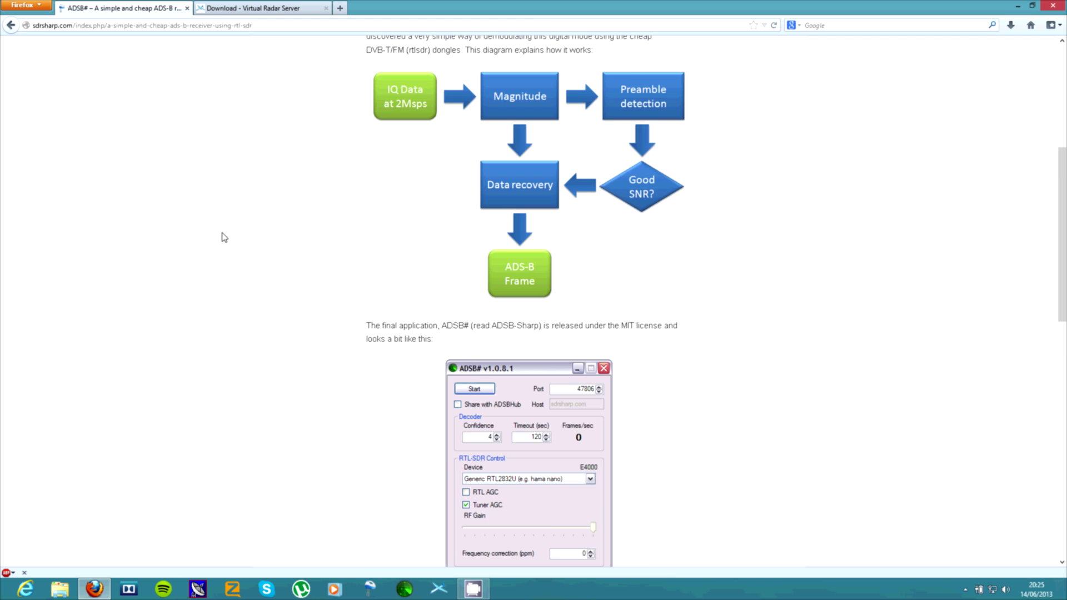
{"action": "scroll", "coordinate": [228, 233], "scroll_direction": "up", "scroll_amount": 3}
{"action": "scroll", "coordinate": [230, 233], "scroll_direction": "up", "scroll_amount": 4}
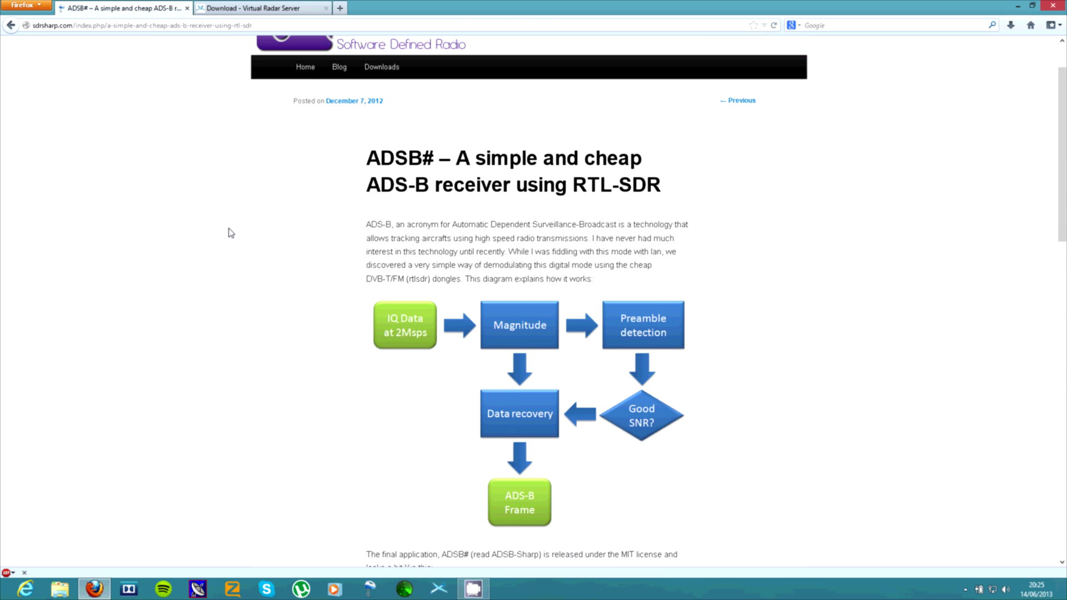
{"action": "scroll", "coordinate": [230, 232], "scroll_direction": "down", "scroll_amount": 7}
{"action": "scroll", "coordinate": [231, 232], "scroll_direction": "down", "scroll_amount": 3}
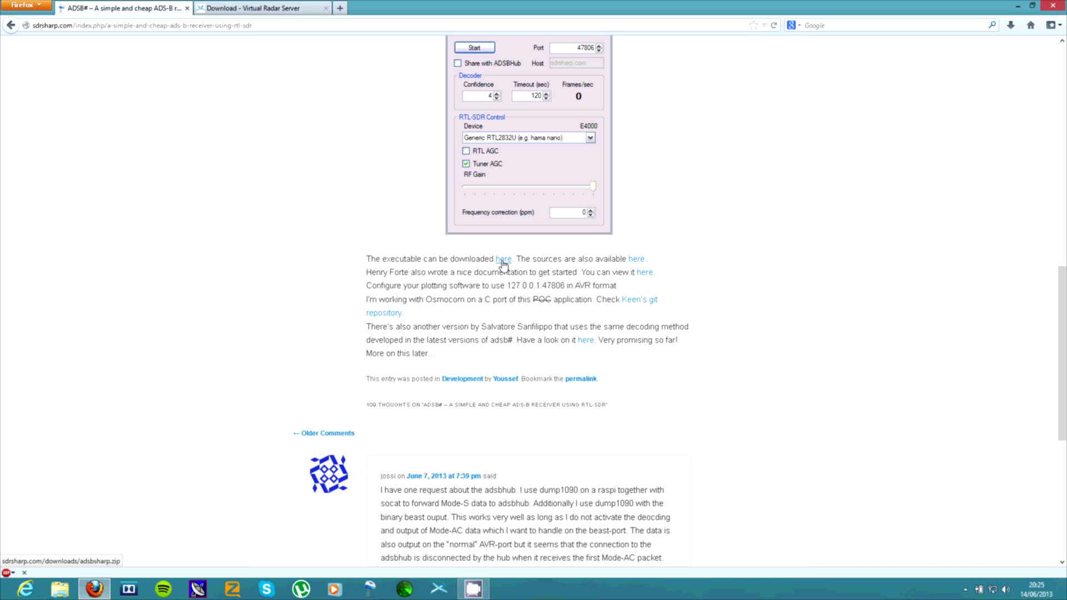
{"action": "scroll", "coordinate": [258, 274], "scroll_direction": "up", "scroll_amount": 12}
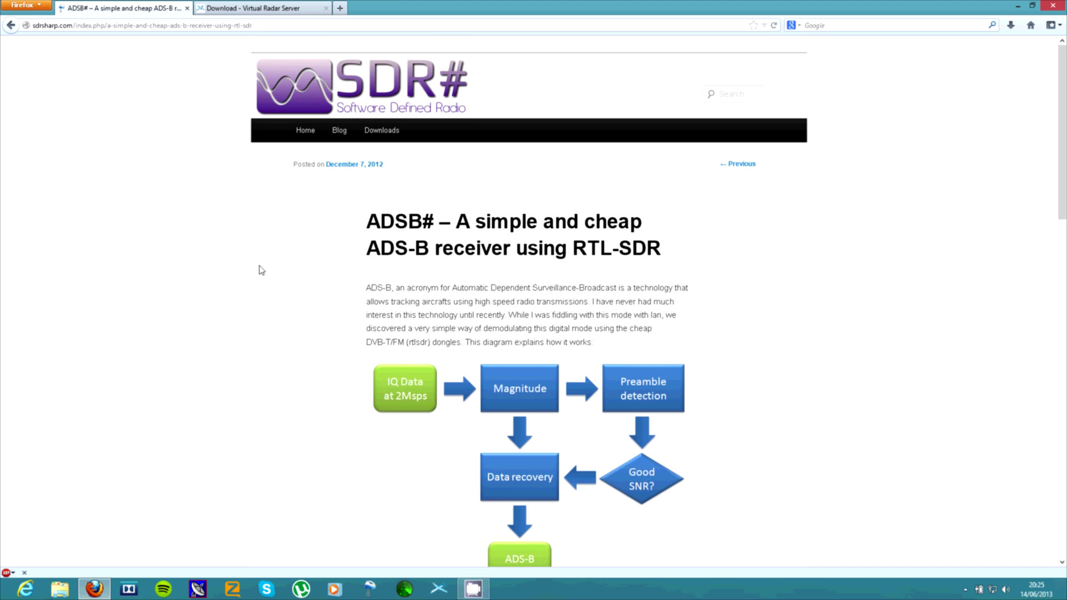
Return to the Virtual Radar Server download page, highlight its header title, then close Firefox
{"action": "left_click", "coordinate": [257, 9]}
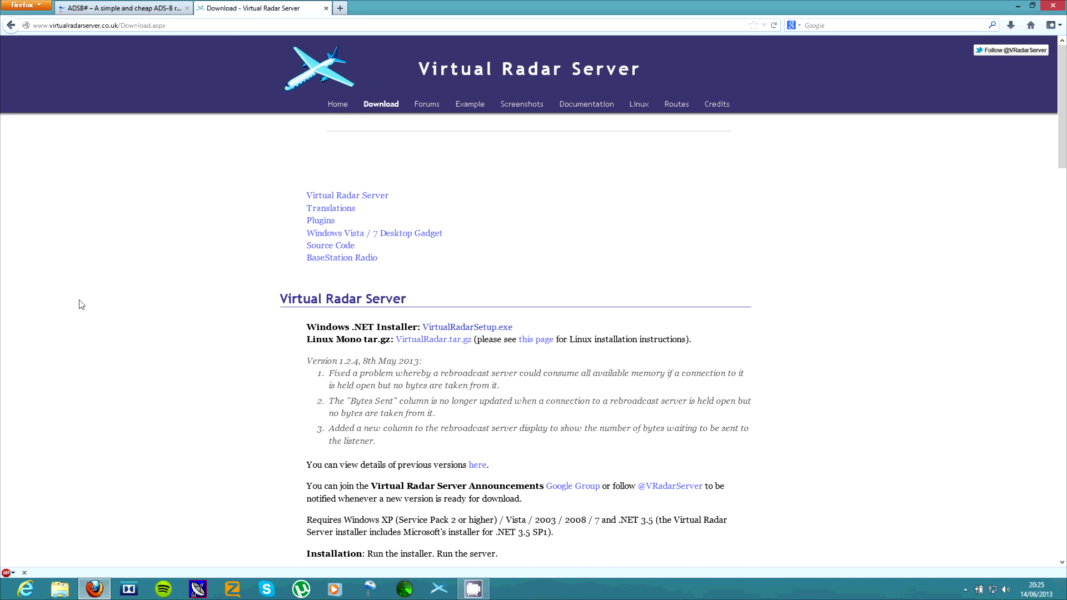
{"action": "scroll", "coordinate": [80, 300], "scroll_direction": "down", "scroll_amount": 3}
{"action": "scroll", "coordinate": [95, 292], "scroll_direction": "up", "scroll_amount": 3}
{"action": "left_click_drag", "start_coordinate": [433, 71], "coordinate": [378, 69]}
{"action": "left_click", "coordinate": [659, 69]}
{"action": "left_click", "coordinate": [378, 68]}
{"action": "scroll", "coordinate": [153, 220], "scroll_direction": "down", "scroll_amount": 2}
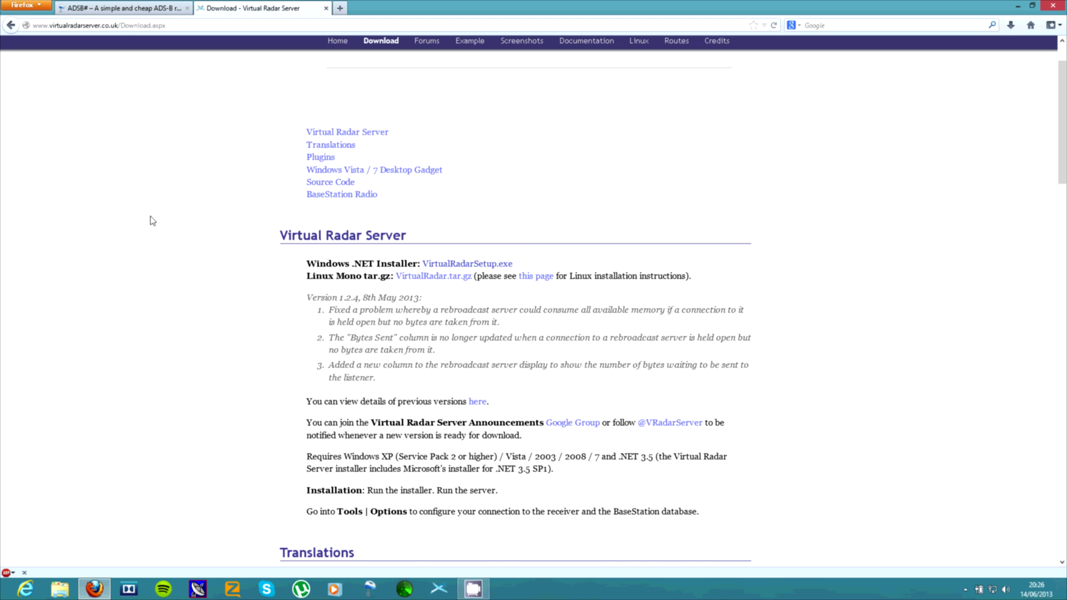
{"action": "scroll", "coordinate": [153, 220], "scroll_direction": "down", "scroll_amount": 2}
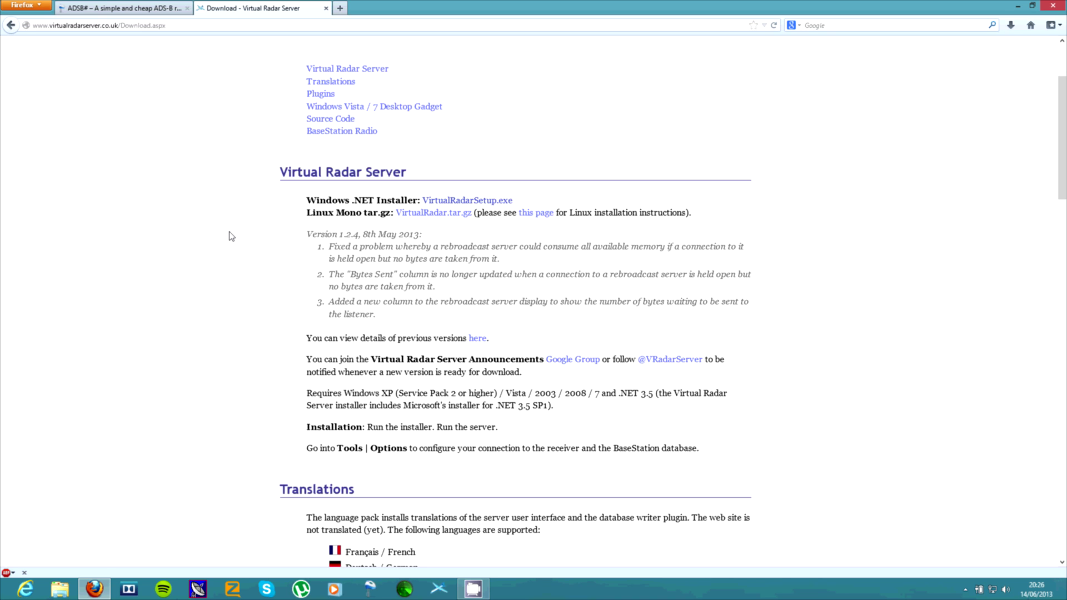
{"action": "scroll", "coordinate": [458, 199], "scroll_direction": "up", "scroll_amount": 4}
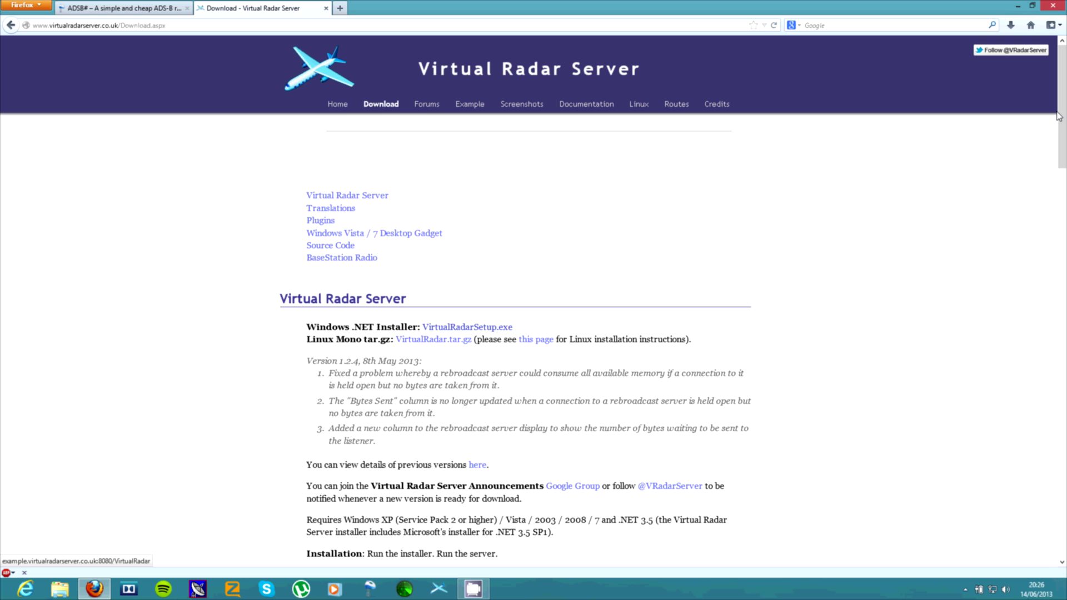
{"action": "left_click", "coordinate": [1053, 5]}
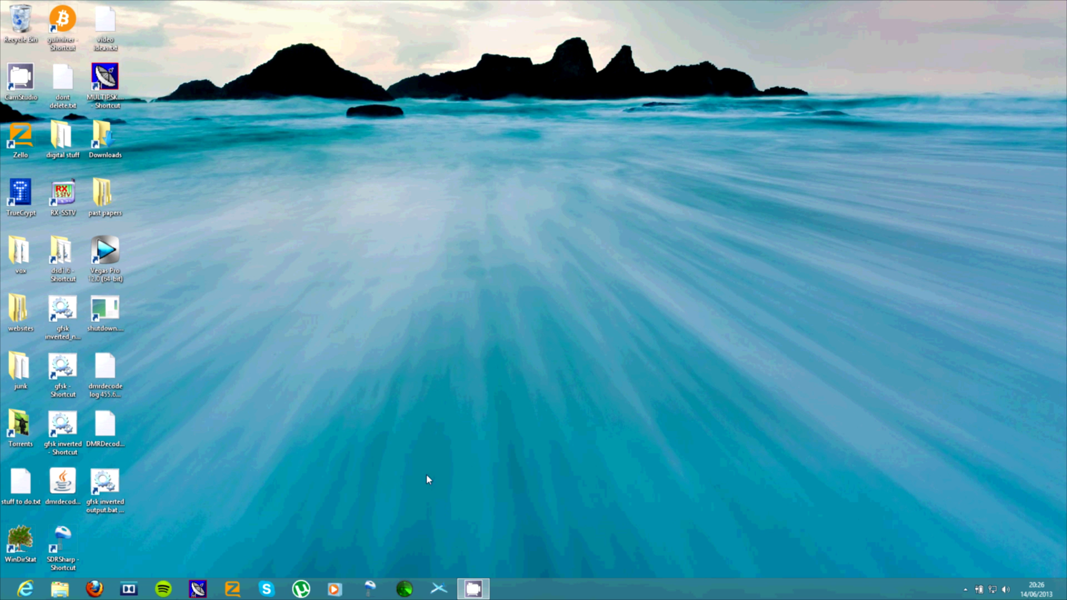
Launch ADSB#, move its window up and right, and enable RTL AGC alongside Tuner AGC
{"action": "left_click", "coordinate": [404, 590]}
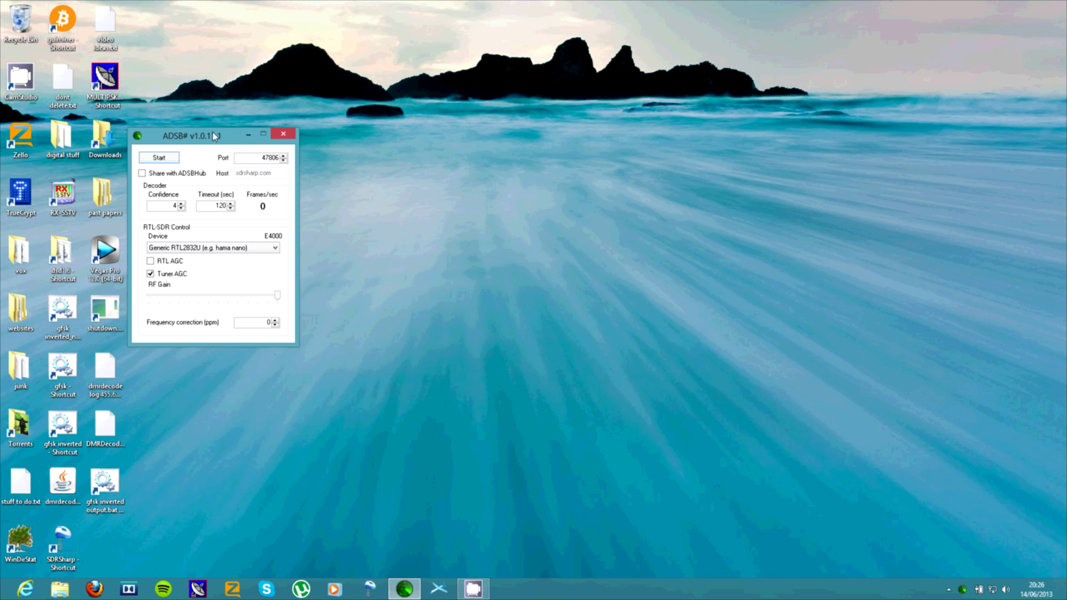
{"action": "left_click_drag", "start_coordinate": [213, 133], "coordinate": [318, 105]}
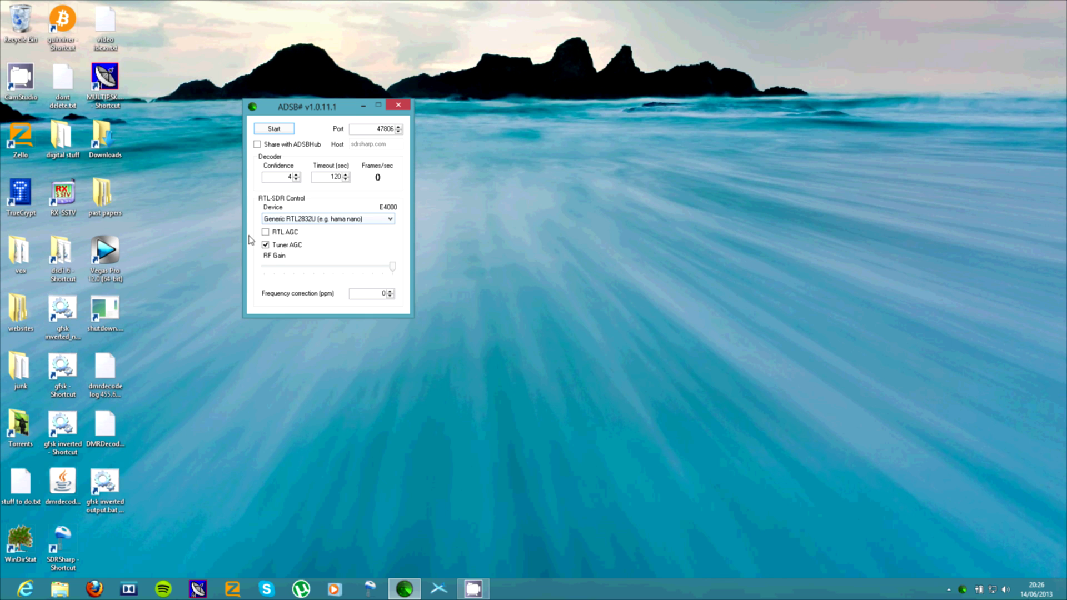
{"action": "left_click", "coordinate": [265, 233]}
{"action": "mouse_move", "coordinate": [416, 593]}
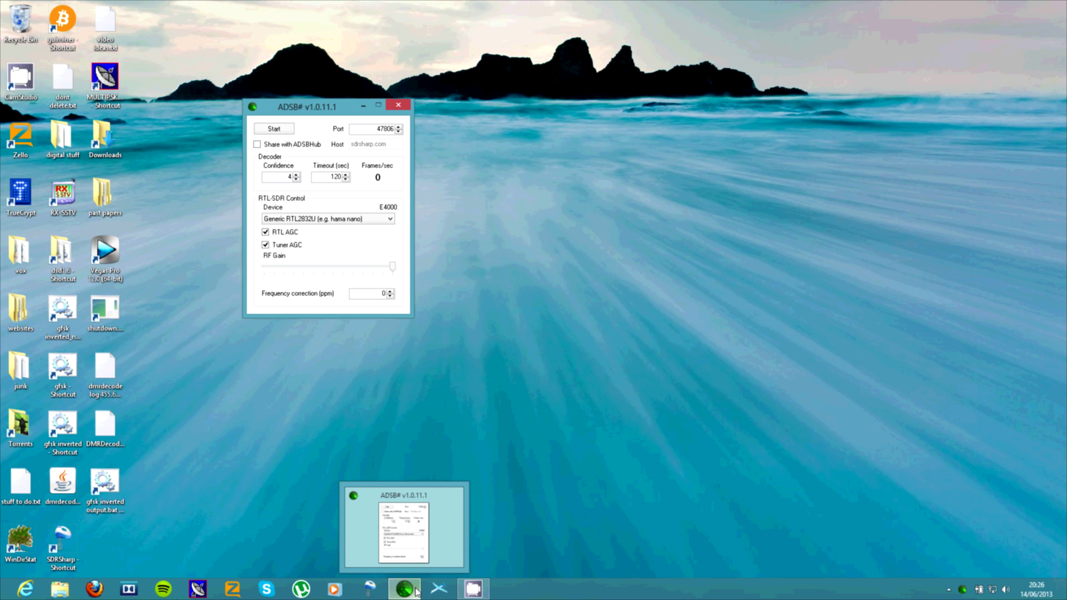
Launch Virtual Radar Server, dismiss the BaseStation database warning, and start ADSB# decoding for the feed
{"action": "left_click", "coordinate": [441, 590]}
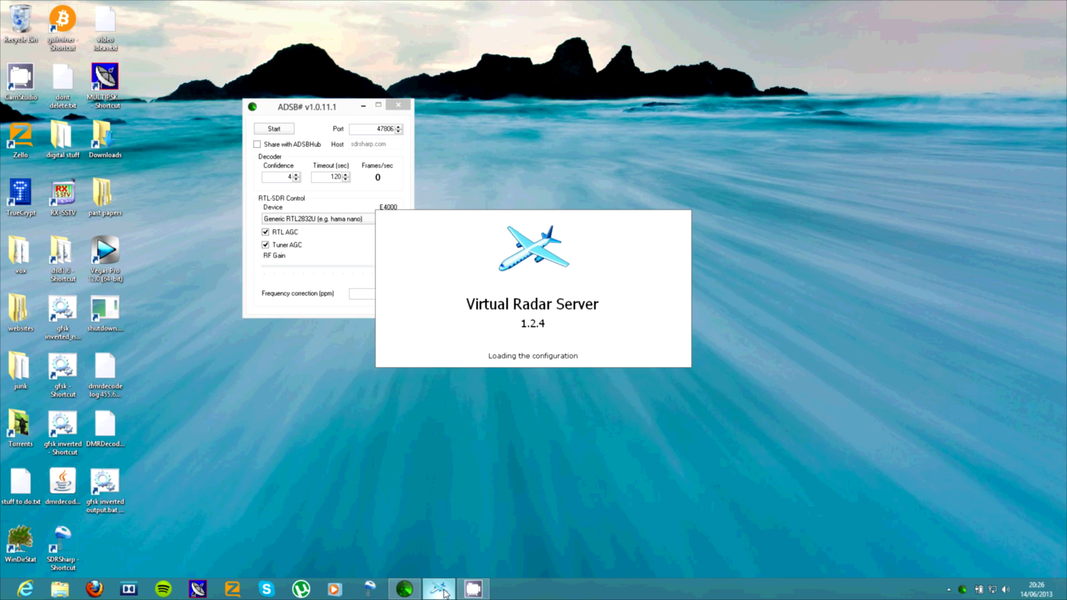
{"action": "left_click", "coordinate": [614, 334]}
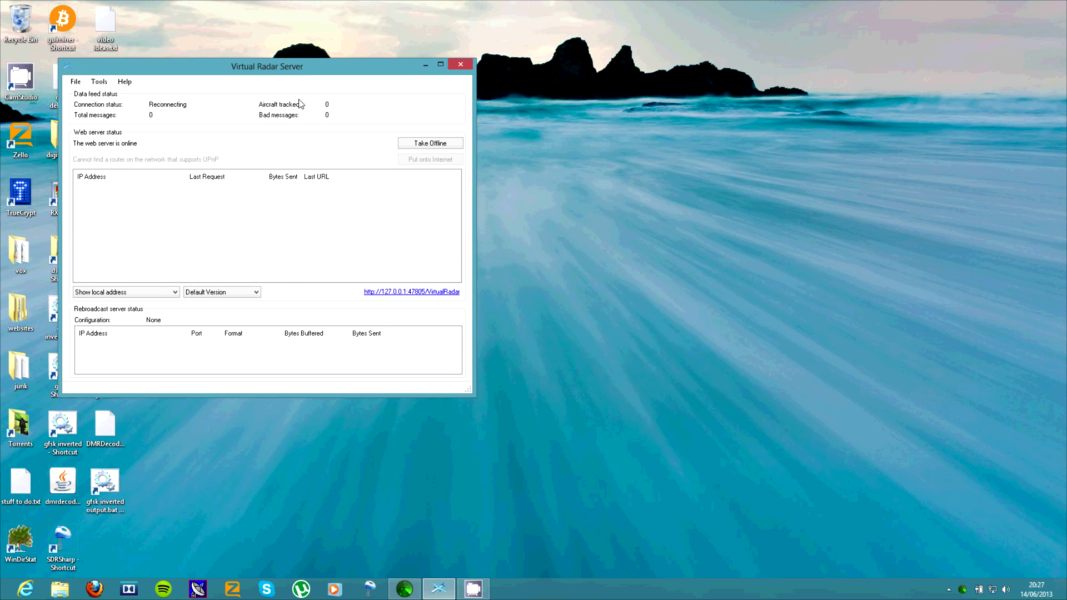
{"action": "left_click_drag", "start_coordinate": [274, 75], "coordinate": [685, 93]}
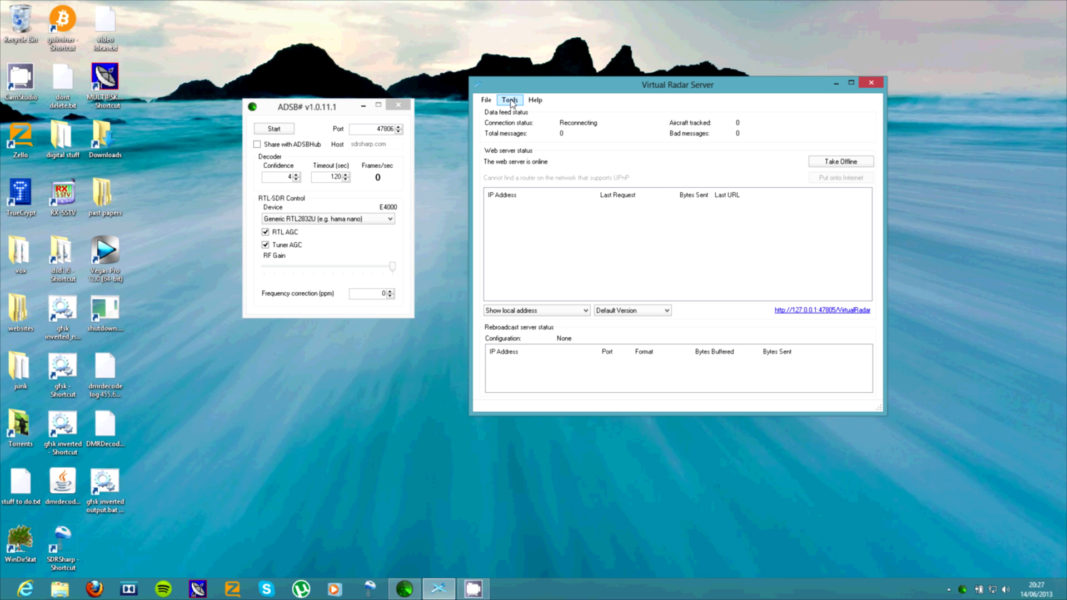
{"action": "left_click", "coordinate": [297, 134]}
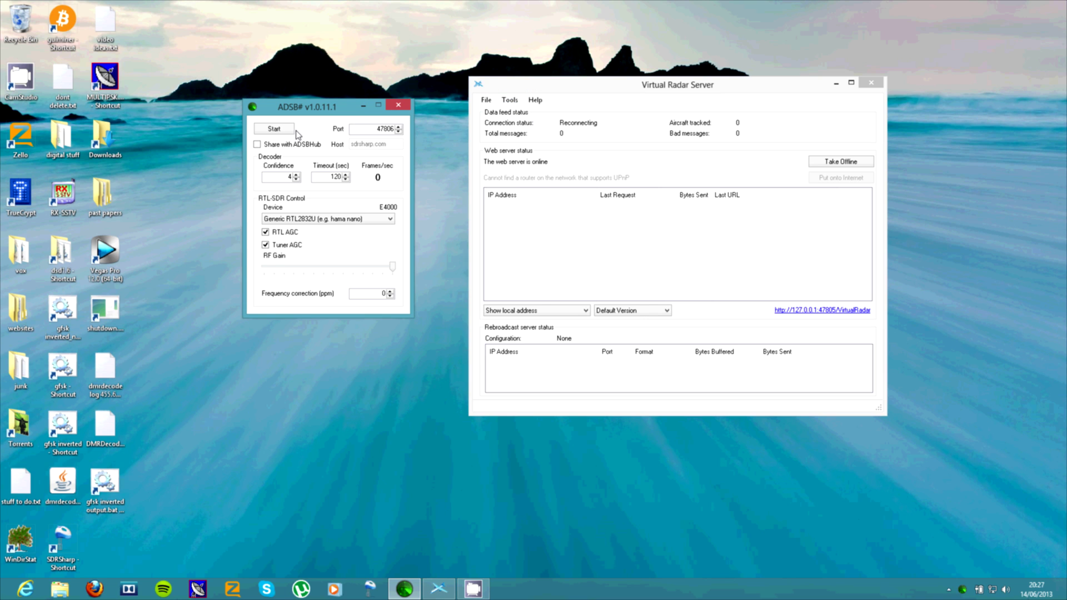
{"action": "left_click", "coordinate": [285, 132]}
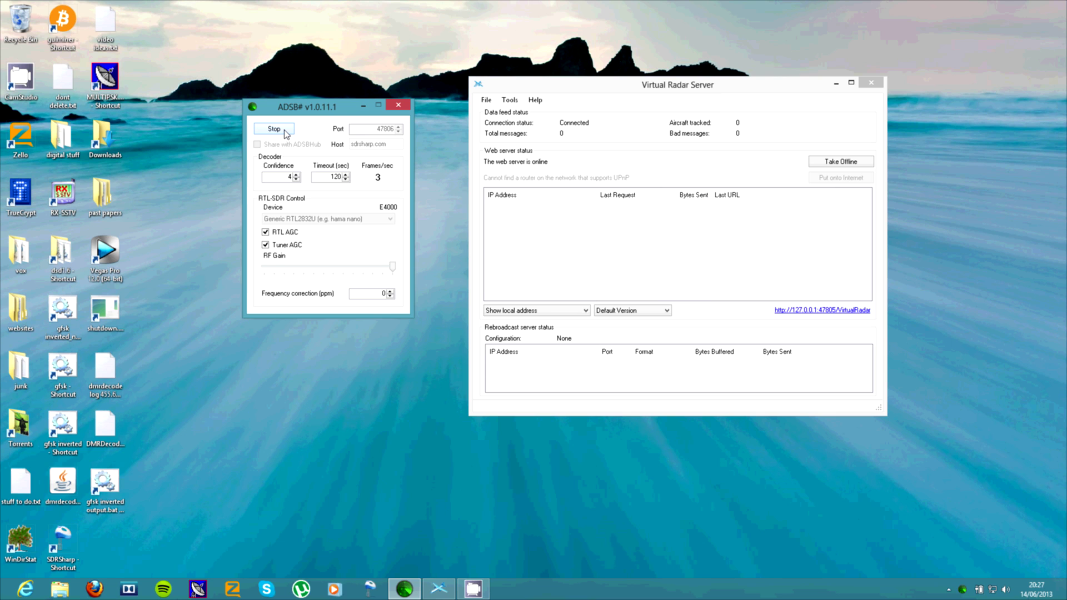
{"action": "left_click", "coordinate": [569, 128]}
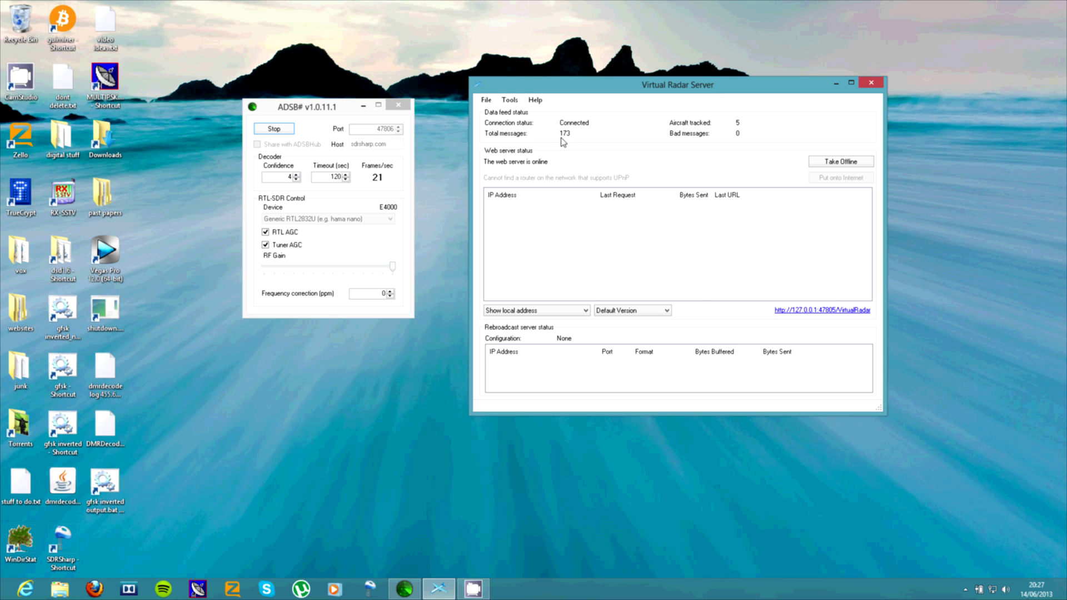
{"action": "left_click", "coordinate": [512, 103]}
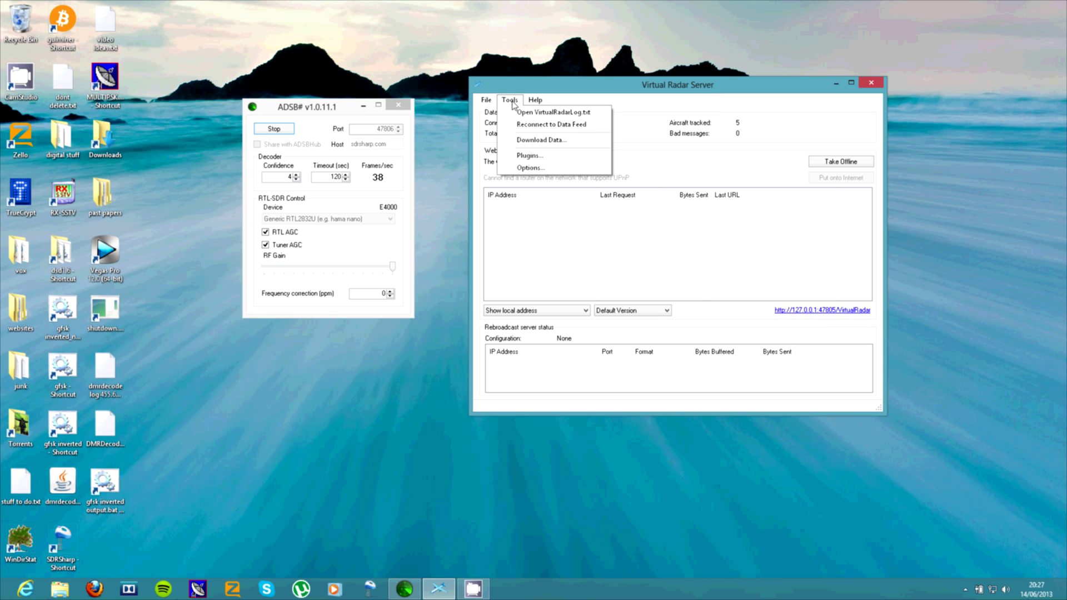
{"action": "left_click", "coordinate": [528, 167]}
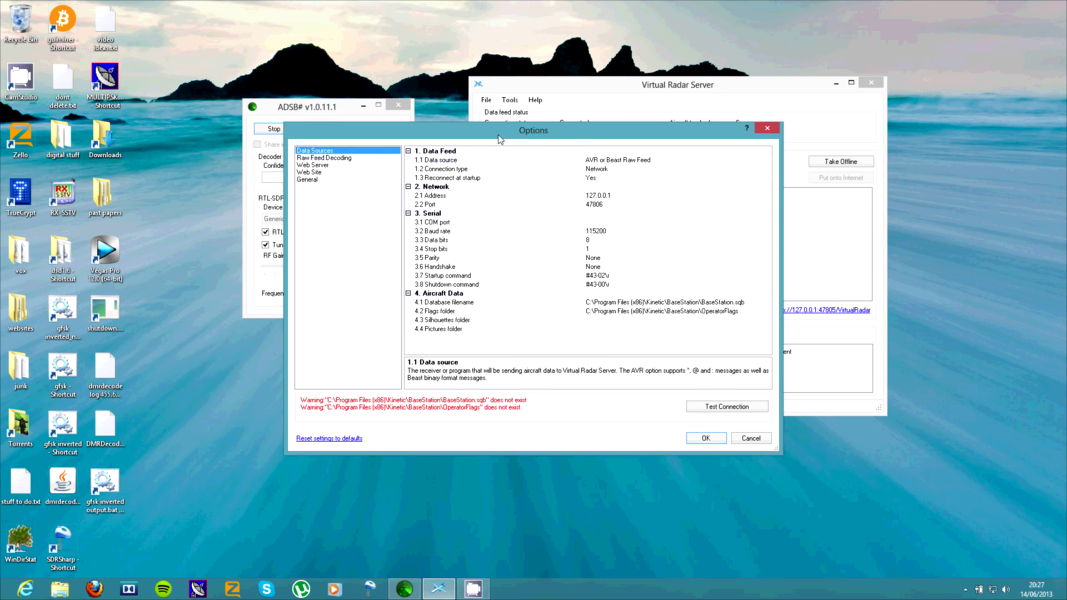
{"action": "left_click_drag", "start_coordinate": [498, 138], "coordinate": [653, 145]}
{"action": "left_click", "coordinate": [769, 169]}
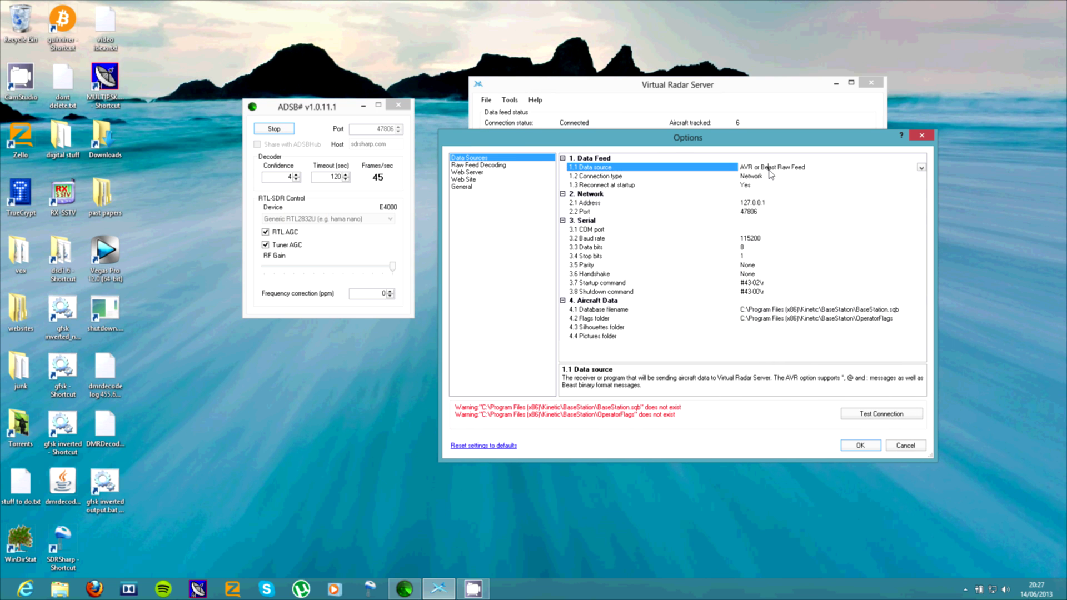
{"action": "left_click_drag", "start_coordinate": [739, 167], "coordinate": [809, 167]}
{"action": "left_click", "coordinate": [809, 167]}
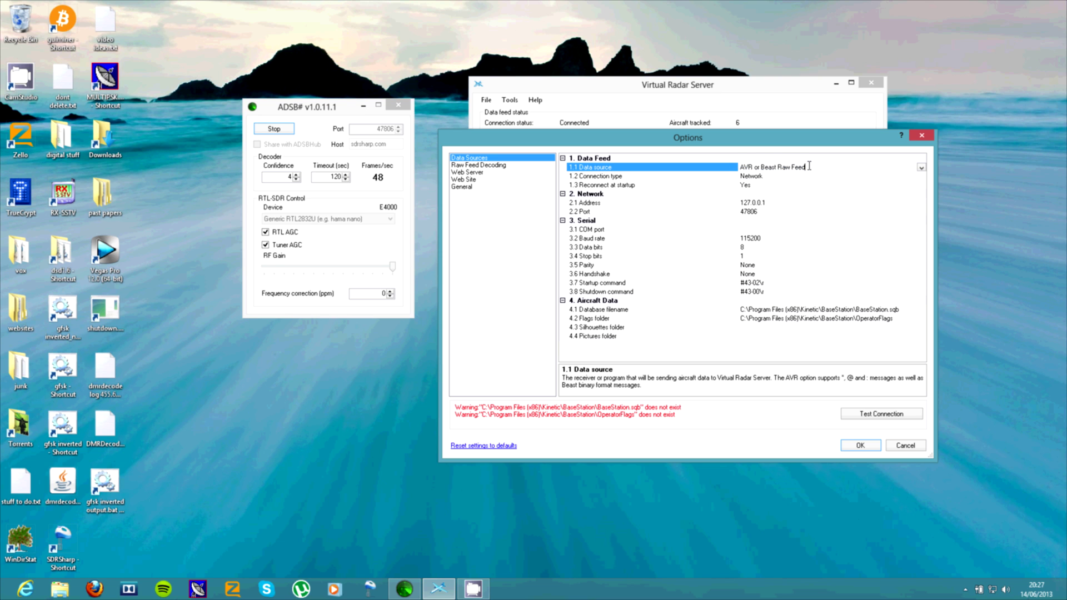
{"action": "left_click", "coordinate": [749, 176]}
{"action": "mouse_move", "coordinate": [741, 176]}
{"action": "left_mouse_down"}
{"action": "mouse_move", "coordinate": [761, 176]}
{"action": "mouse_move", "coordinate": [760, 184]}
{"action": "left_mouse_up"}
{"action": "left_click", "coordinate": [747, 185]}
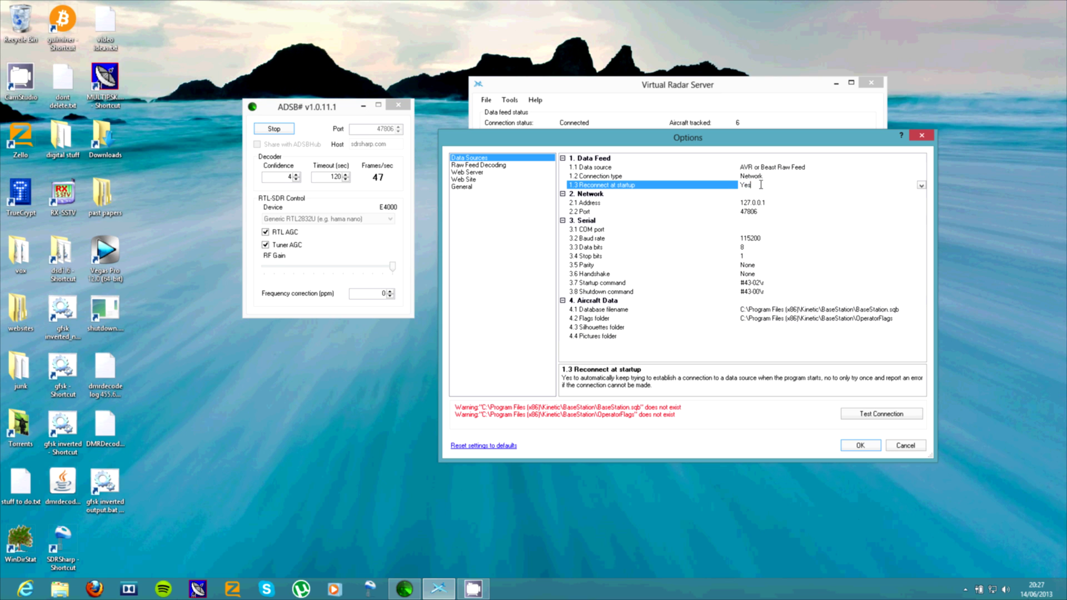
{"action": "left_click", "coordinate": [743, 208]}
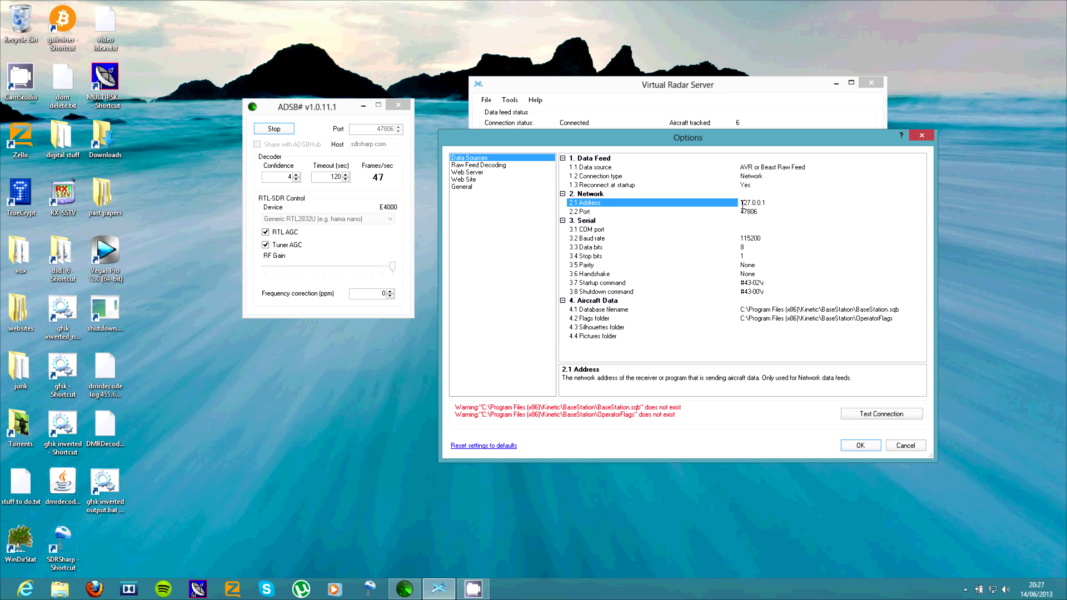
{"action": "left_click", "coordinate": [770, 203]}
{"action": "left_click", "coordinate": [772, 213]}
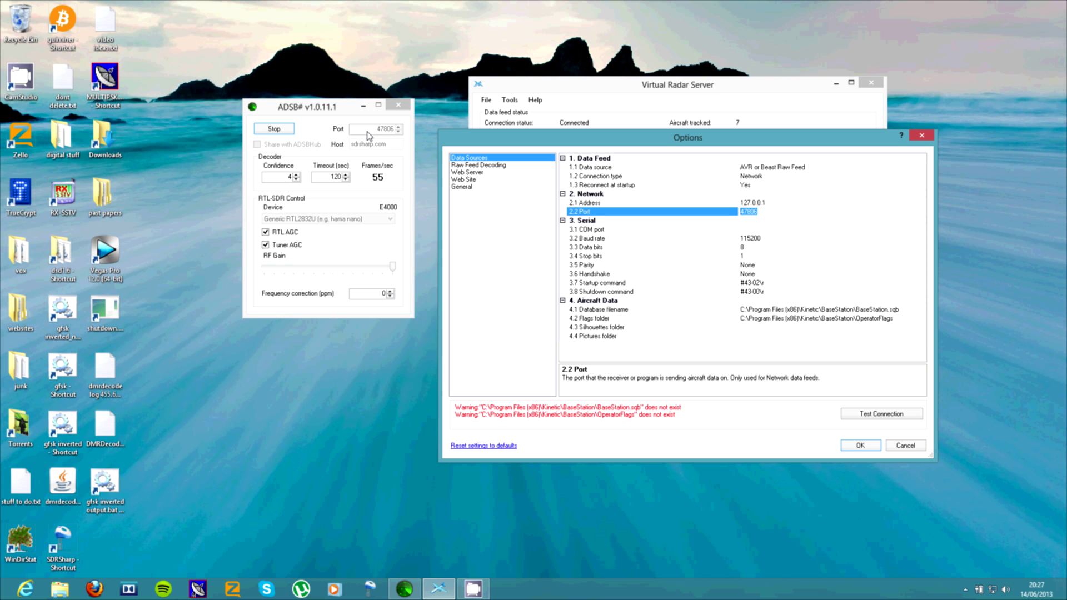
{"action": "left_click", "coordinate": [381, 134]}
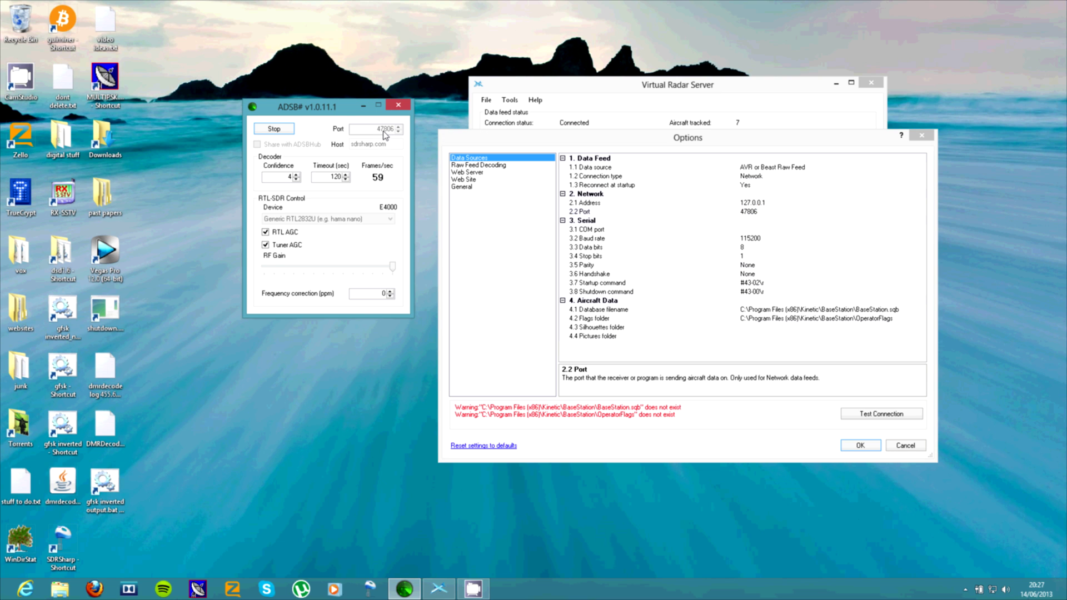
{"action": "left_click", "coordinate": [741, 211]}
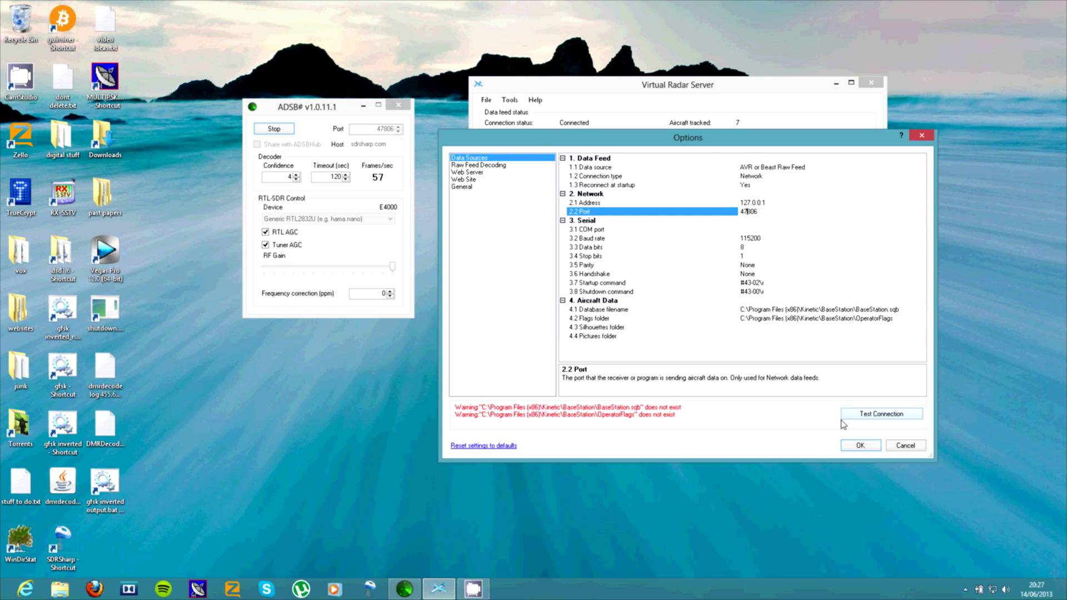
{"action": "left_click", "coordinate": [855, 443]}
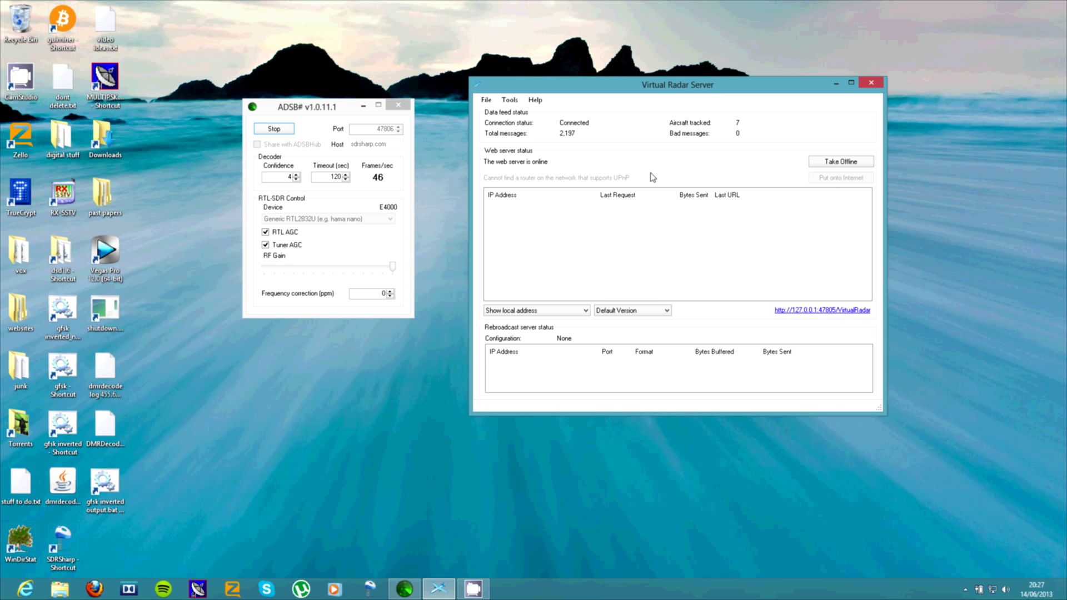
Alternate between the ADSB# and Virtual Radar Server windows, ending with Virtual Radar Server in front
{"action": "left_click", "coordinate": [304, 202]}
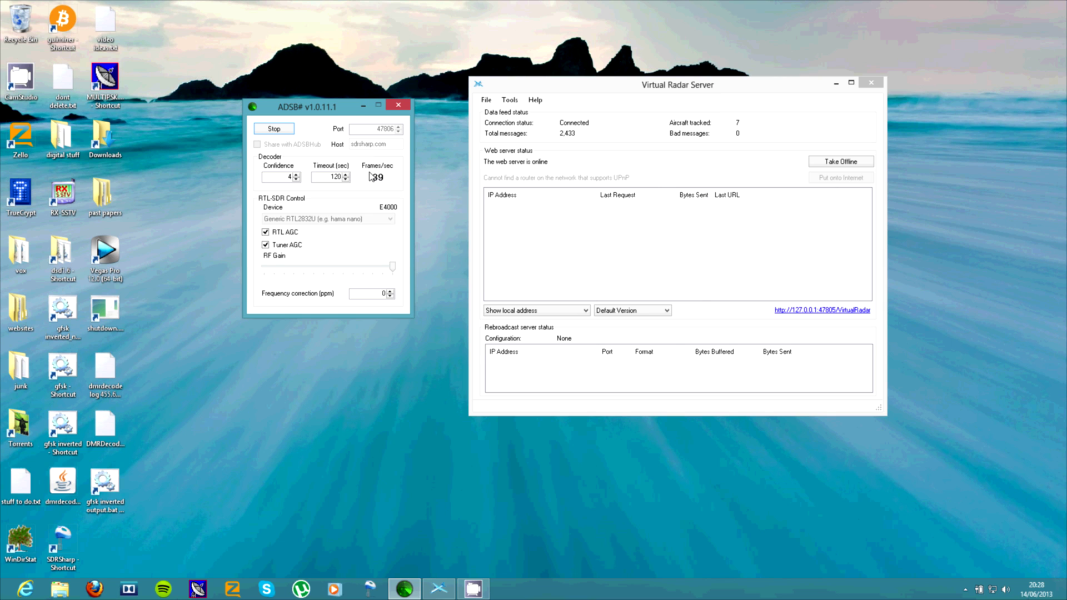
{"action": "left_click", "coordinate": [545, 152]}
{"action": "left_click", "coordinate": [342, 163]}
{"action": "left_click", "coordinate": [583, 146]}
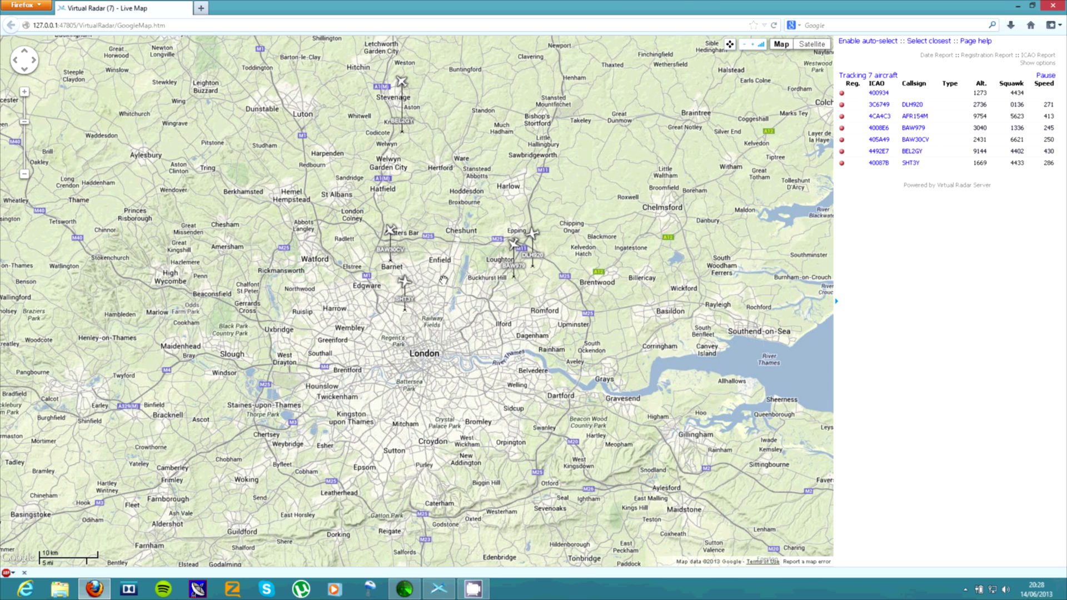
Zoom in and inspect flights SHT3Y, BAW30CV, BAW979 and DLH920, panning the map between them
{"action": "scroll", "coordinate": [444, 279], "scroll_direction": "up", "scroll_amount": 1}
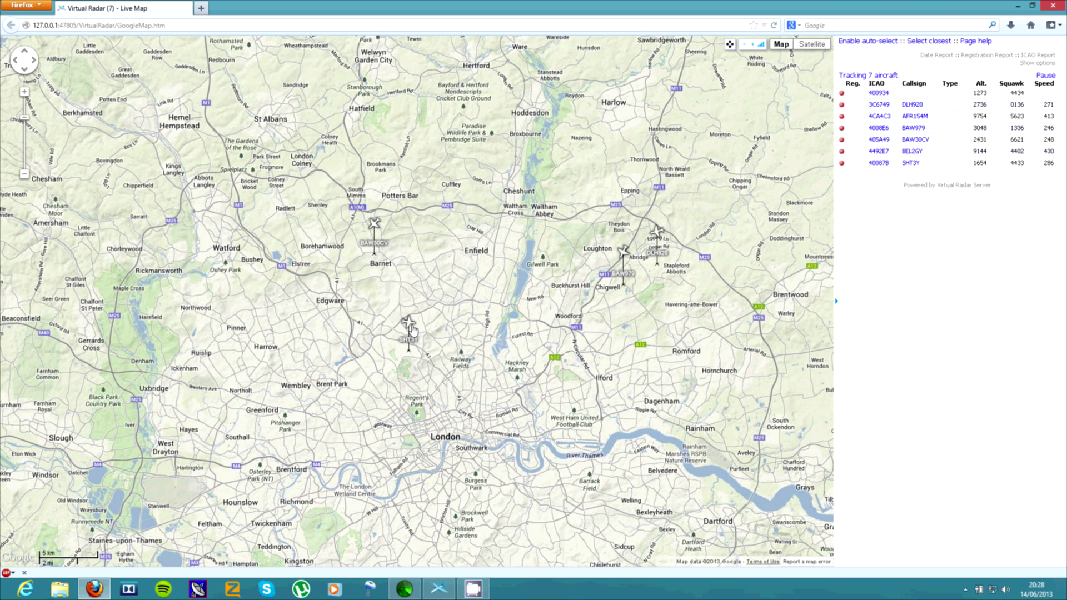
{"action": "left_click", "coordinate": [410, 327]}
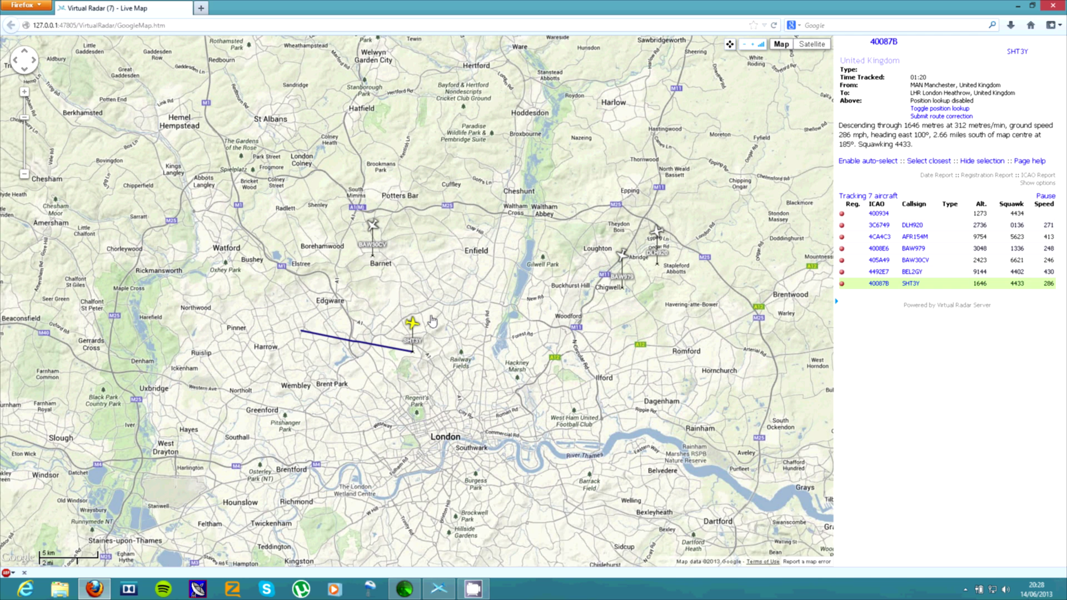
{"action": "left_click_drag", "start_coordinate": [447, 306], "coordinate": [429, 331]}
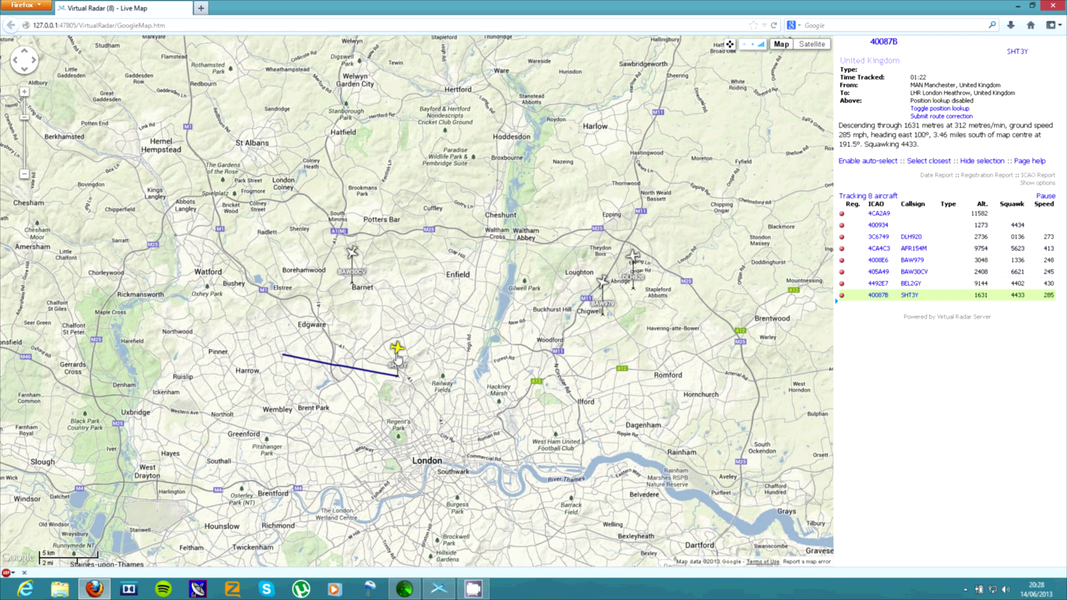
{"action": "left_click", "coordinate": [360, 268]}
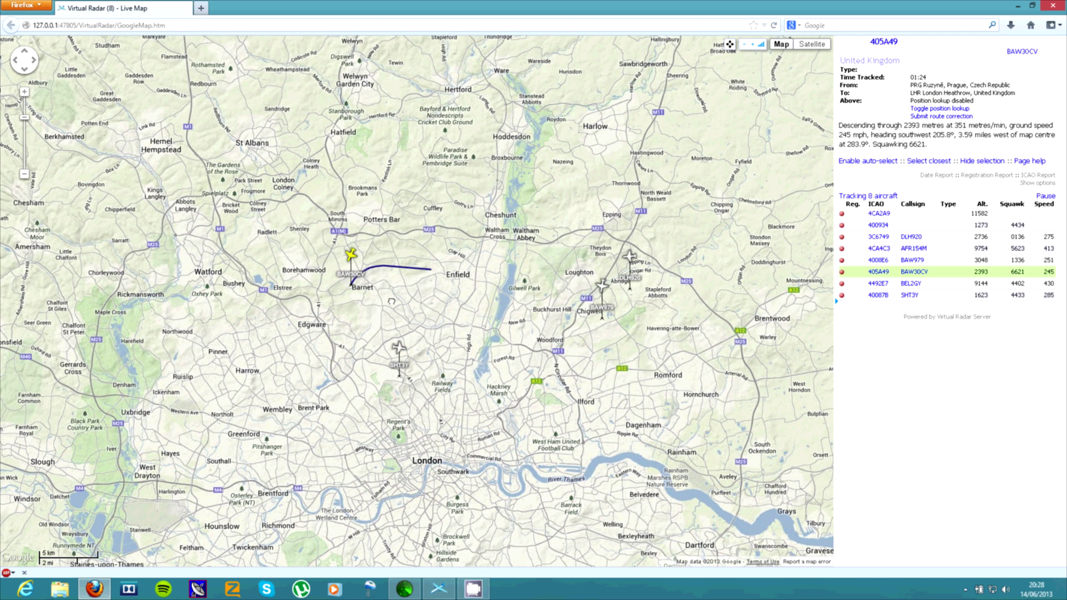
{"action": "left_click_drag", "start_coordinate": [392, 301], "coordinate": [310, 305]}
{"action": "left_click", "coordinate": [520, 297]}
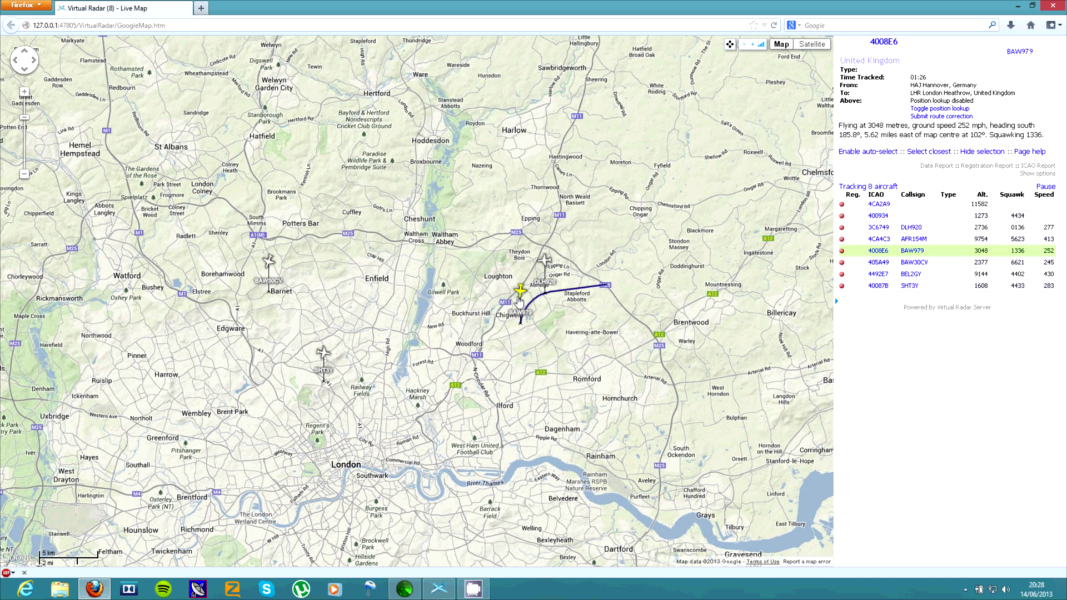
{"action": "left_click", "coordinate": [543, 266]}
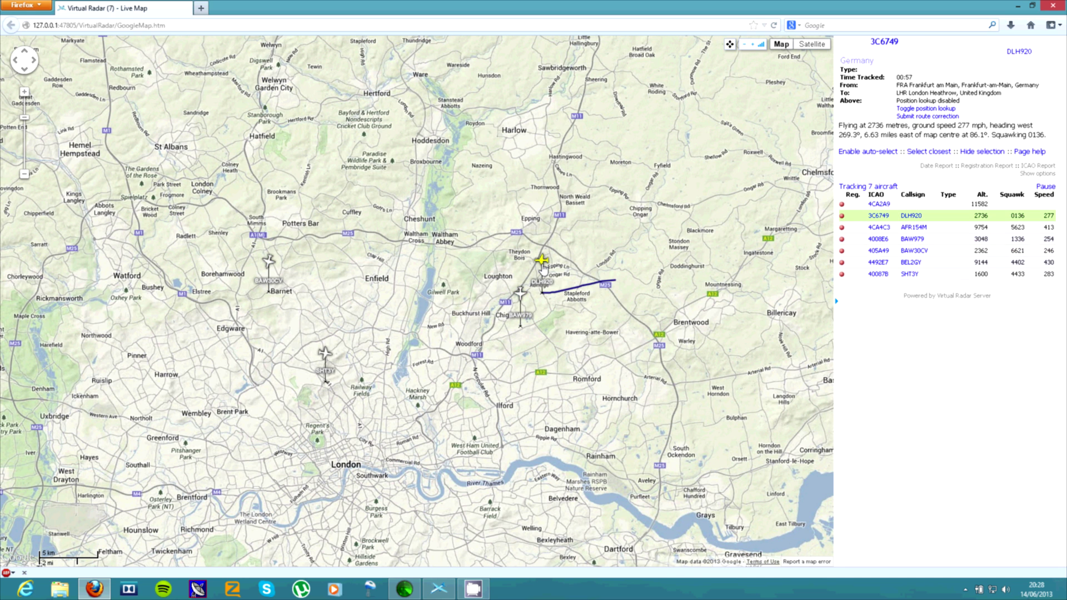
{"action": "left_click", "coordinate": [520, 297]}
{"action": "left_click_drag", "start_coordinate": [447, 381], "coordinate": [499, 306]}
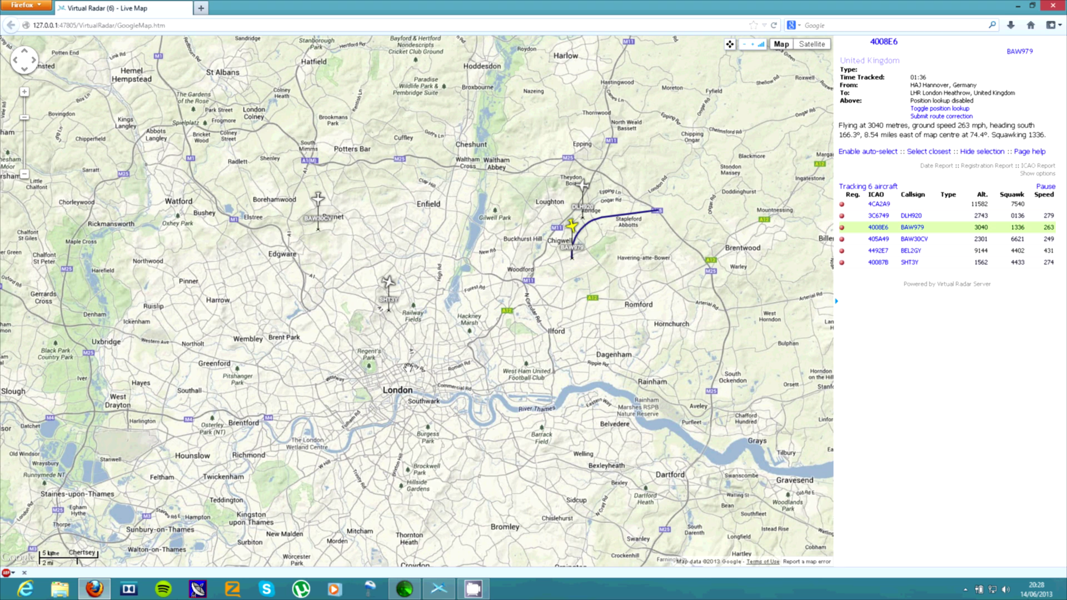
Check flights BEL2GY, SHT3Y and BAW30CV, finishing on DLH920's details and trail
{"action": "scroll", "coordinate": [409, 367], "scroll_direction": "down", "scroll_amount": 1}
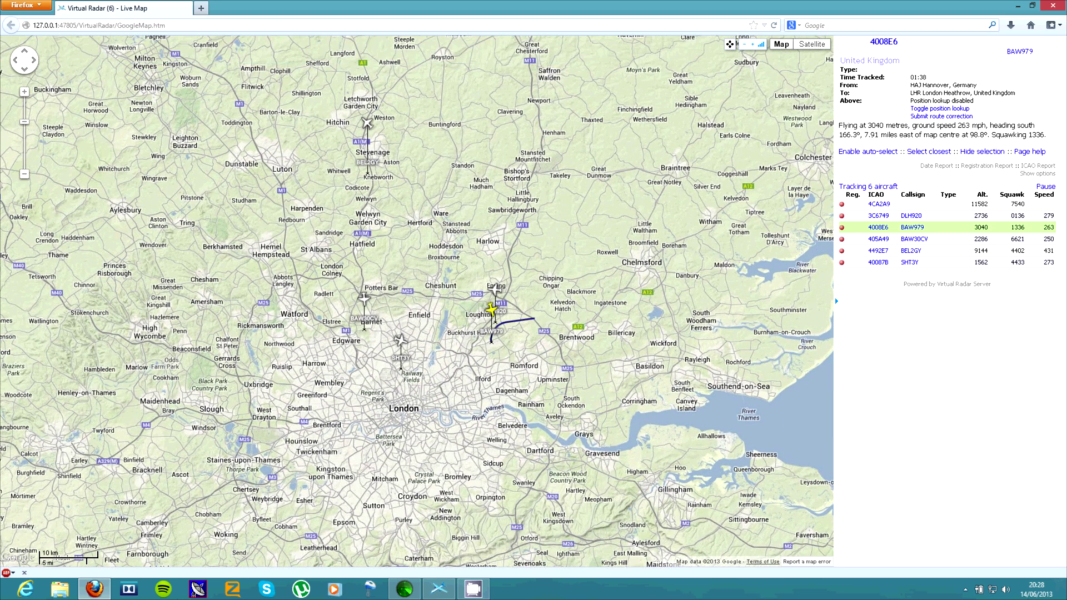
{"action": "left_click", "coordinate": [368, 123]}
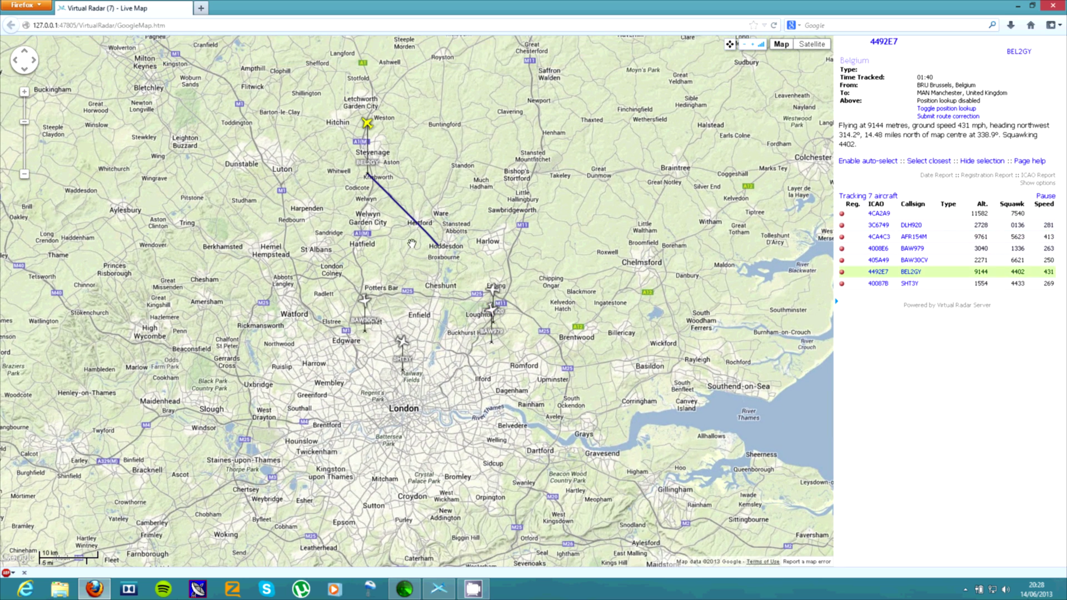
{"action": "left_click", "coordinate": [401, 340]}
{"action": "left_click", "coordinate": [368, 301]}
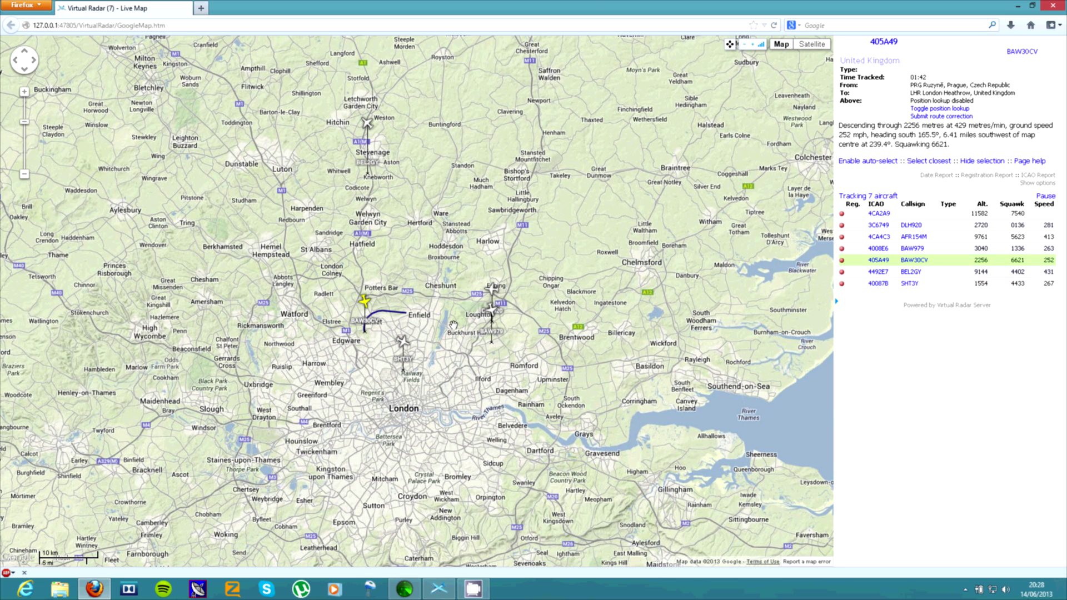
{"action": "scroll", "coordinate": [452, 324], "scroll_direction": "up", "scroll_amount": 1}
{"action": "left_click", "coordinate": [528, 286]}
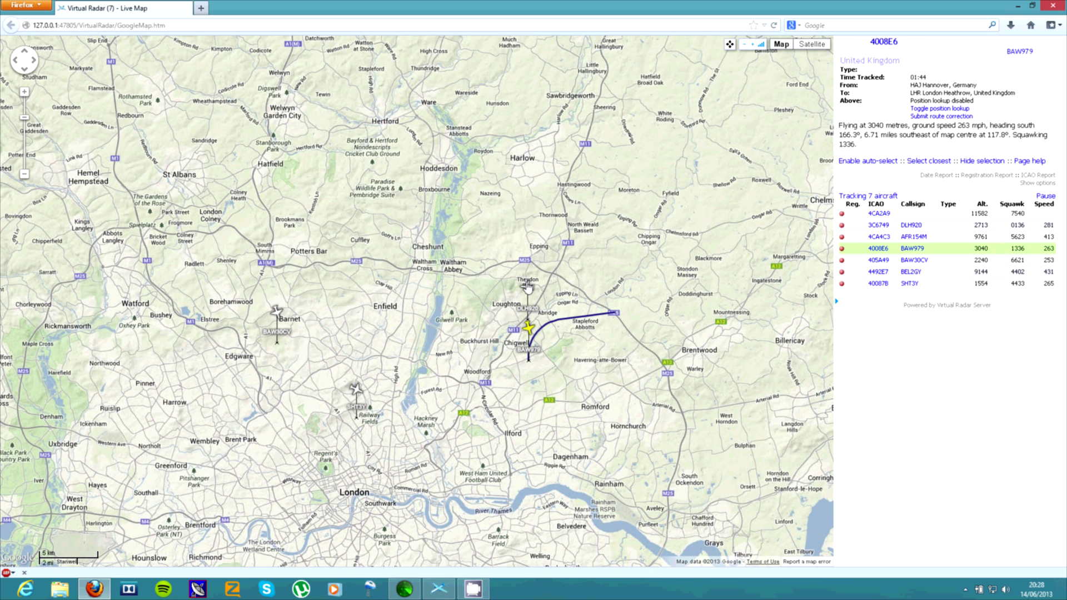
{"action": "left_click_drag", "start_coordinate": [528, 286], "coordinate": [555, 274]}
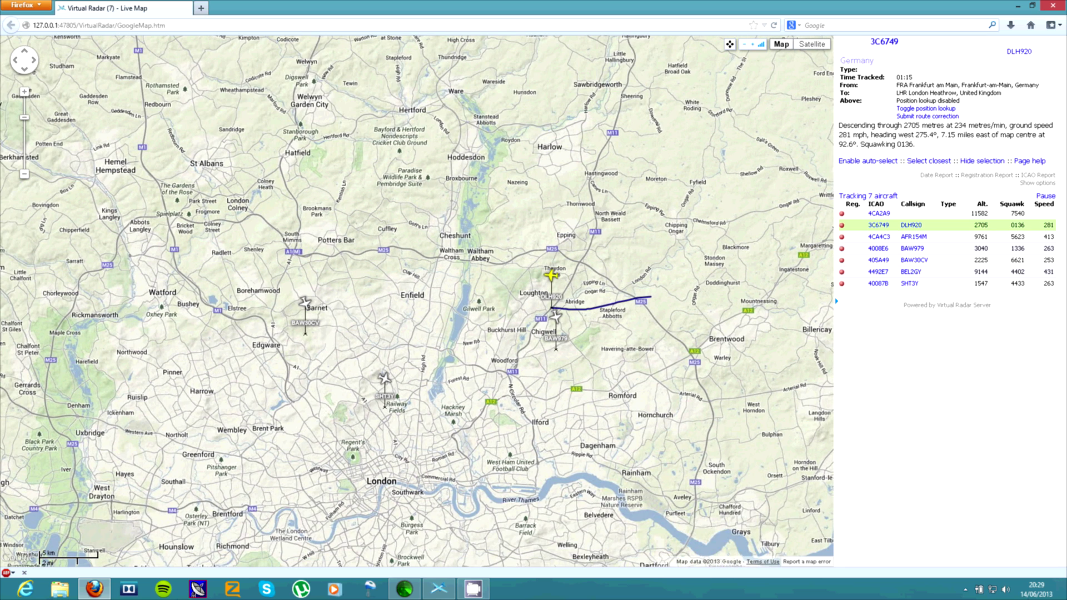
{"action": "left_click", "coordinate": [391, 395]}
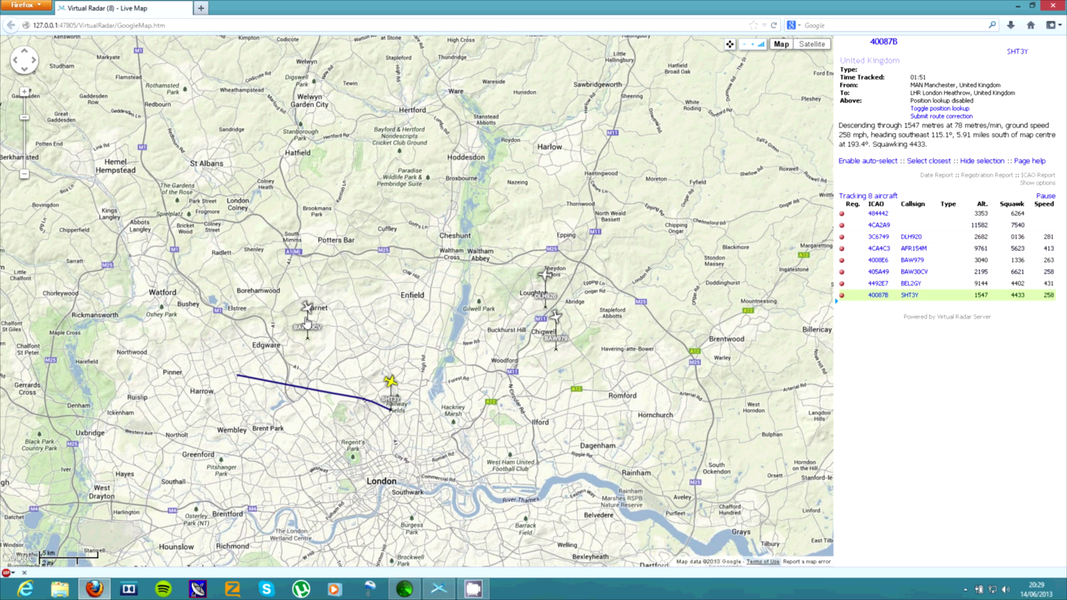
{"action": "left_click", "coordinate": [310, 324]}
{"action": "left_click", "coordinate": [542, 284]}
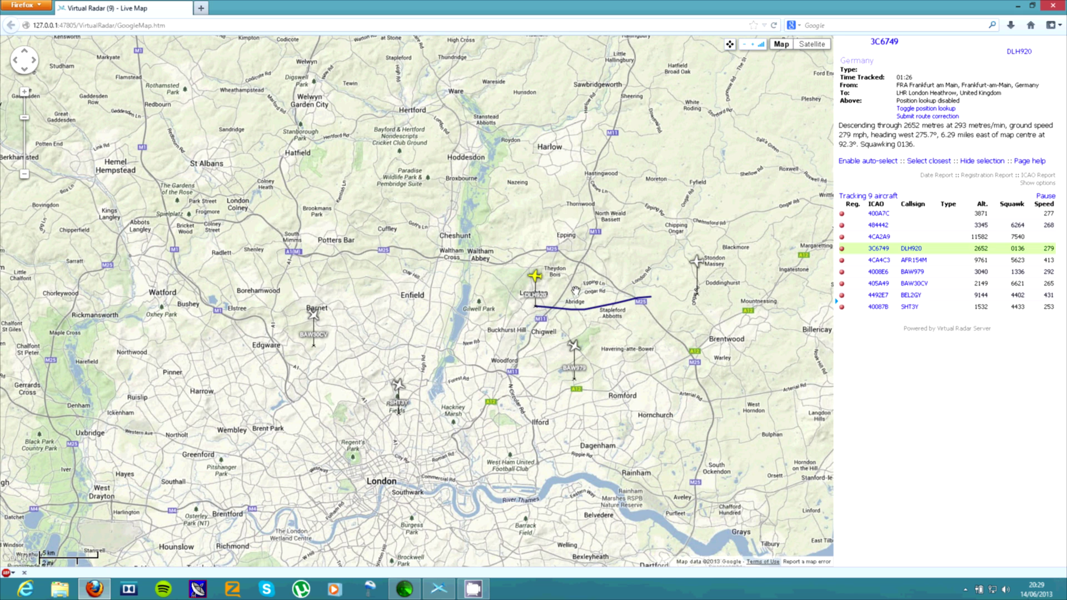
{"action": "left_click", "coordinate": [531, 296]}
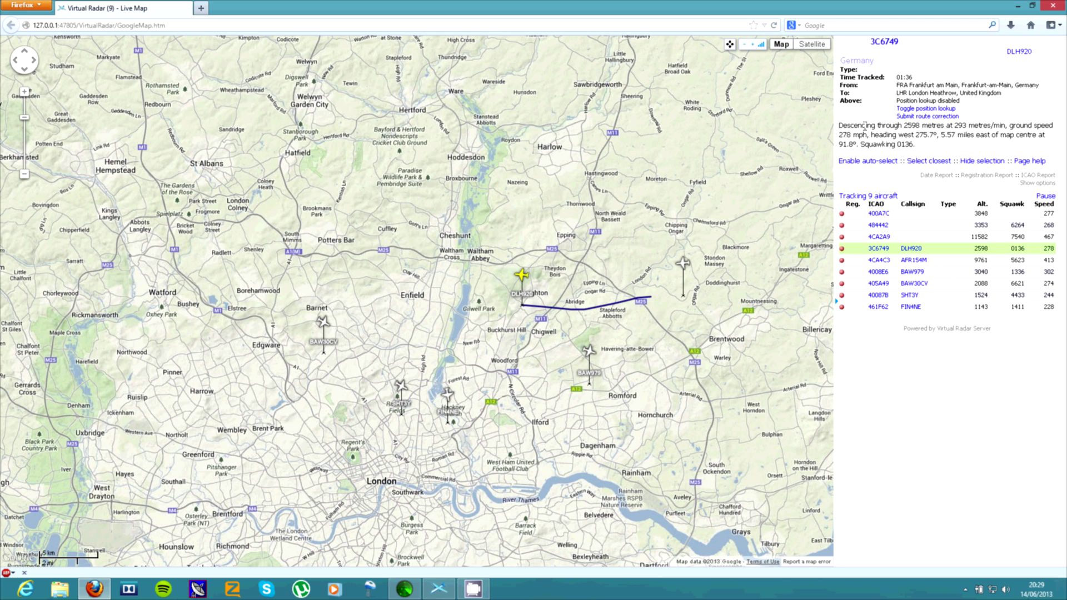
{"action": "left_click_drag", "start_coordinate": [844, 125], "coordinate": [980, 129]}
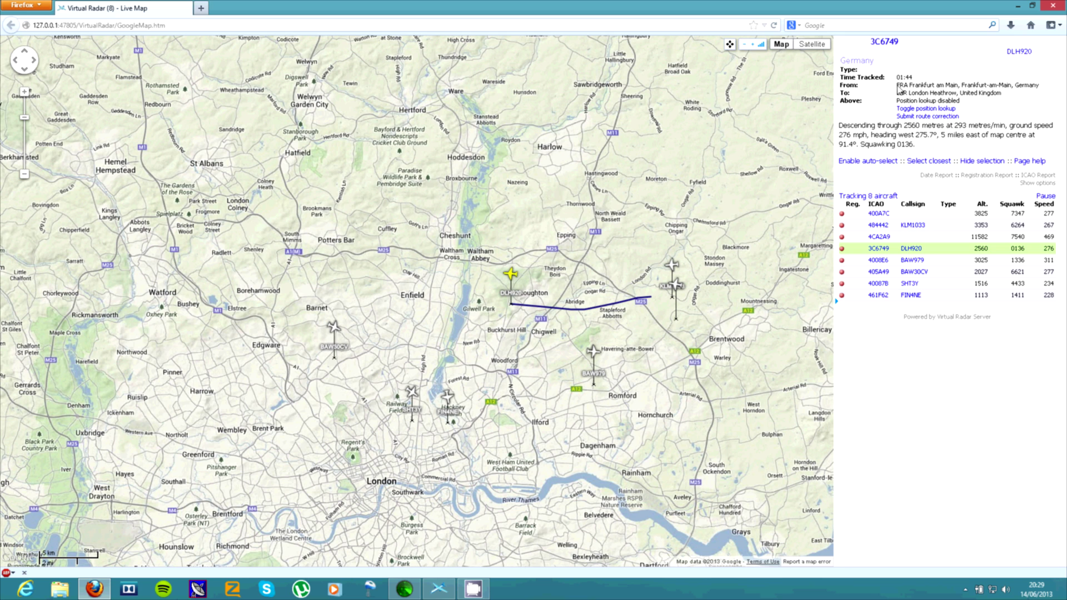
{"action": "left_click_drag", "start_coordinate": [898, 88], "coordinate": [1050, 91]}
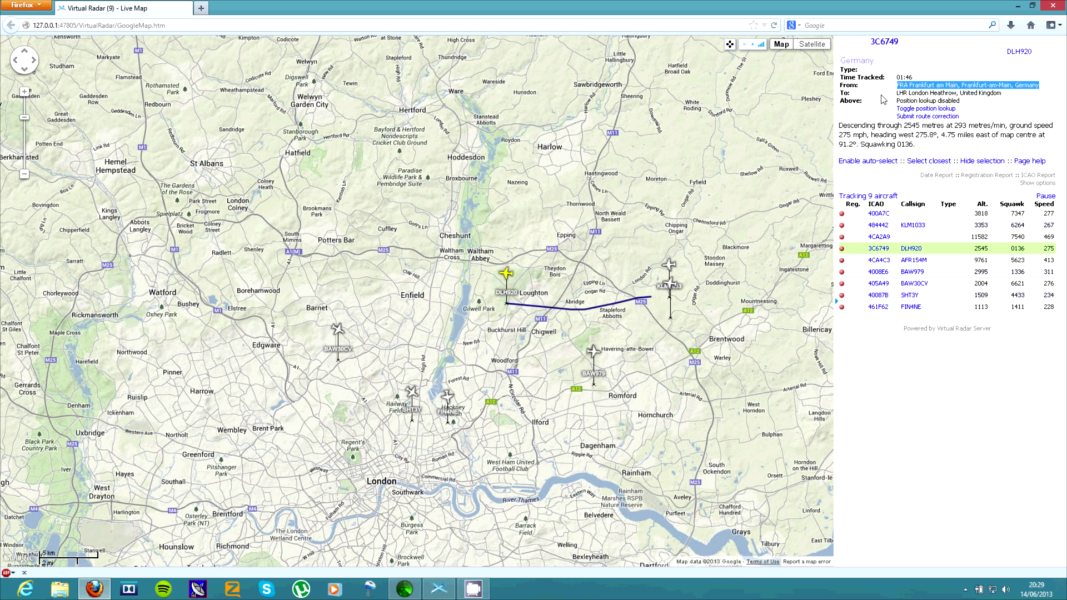
{"action": "left_click_drag", "start_coordinate": [896, 94], "coordinate": [1017, 98]}
{"action": "left_click", "coordinate": [1017, 99]}
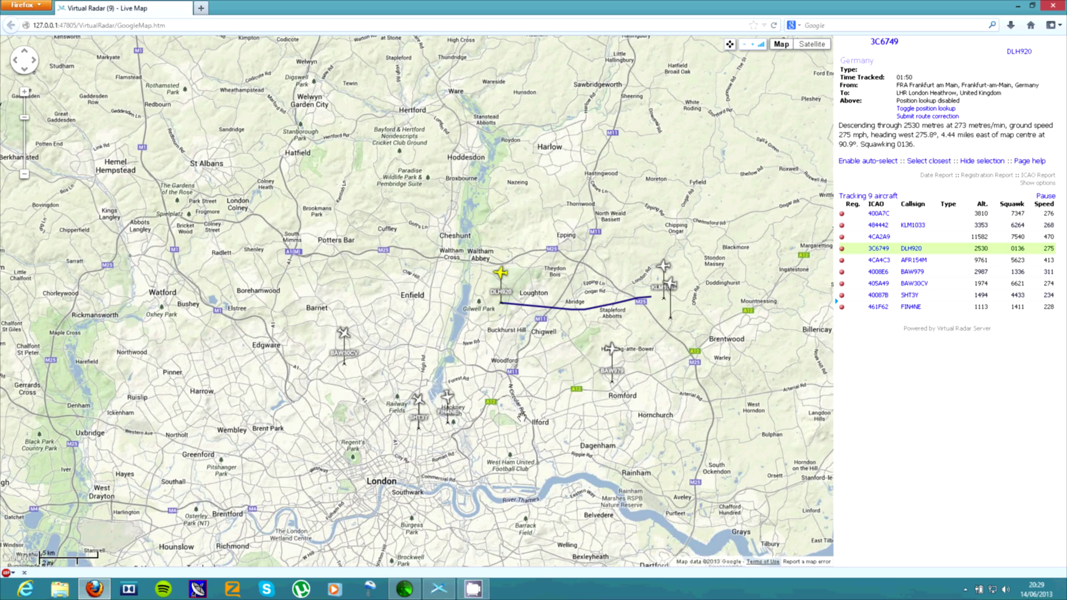
Inspect flights BEL2GY, BAW30CV, DLH920, KLM1033 and BAW415, returning to DLH920's details
{"action": "scroll", "coordinate": [479, 383], "scroll_direction": "down", "scroll_amount": 2}
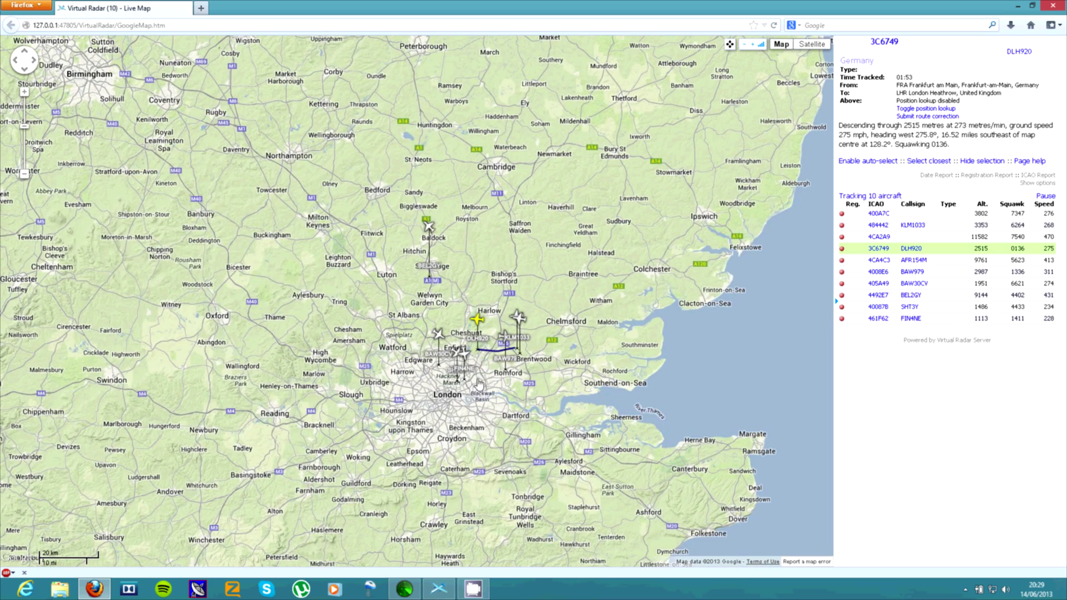
{"action": "left_click", "coordinate": [427, 226]}
{"action": "scroll", "coordinate": [424, 354], "scroll_direction": "up", "scroll_amount": 2}
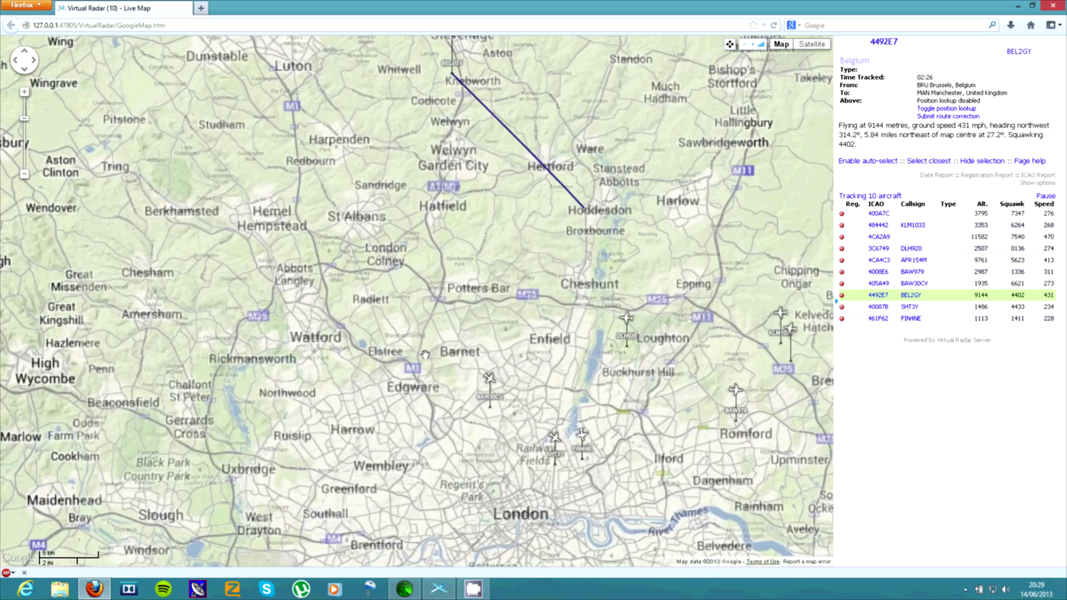
{"action": "left_click", "coordinate": [447, 353]}
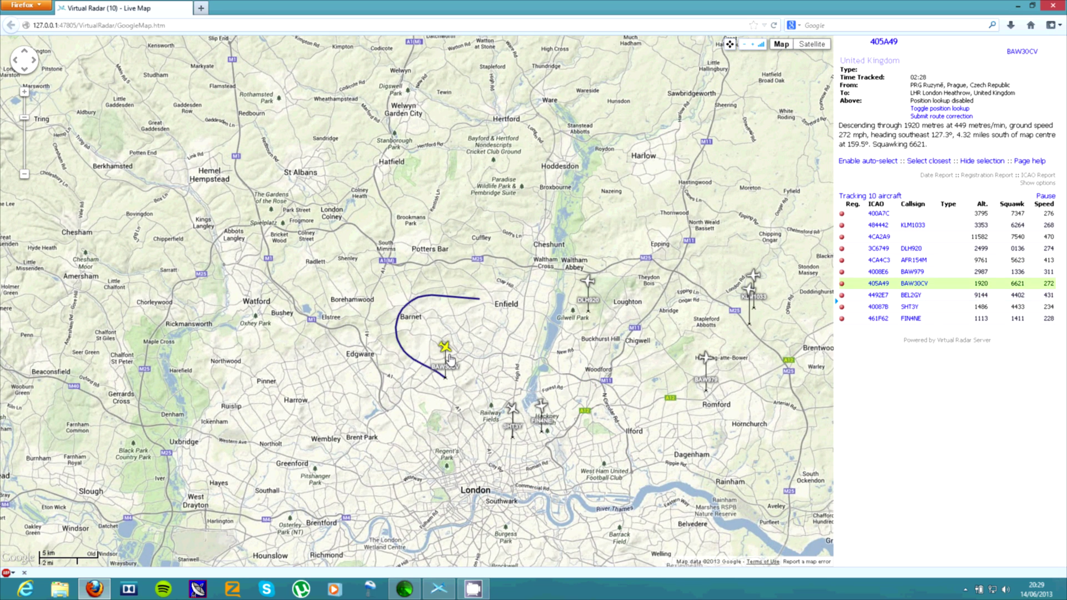
{"action": "left_click", "coordinate": [587, 282]}
{"action": "left_click_drag", "start_coordinate": [589, 284], "coordinate": [561, 269]}
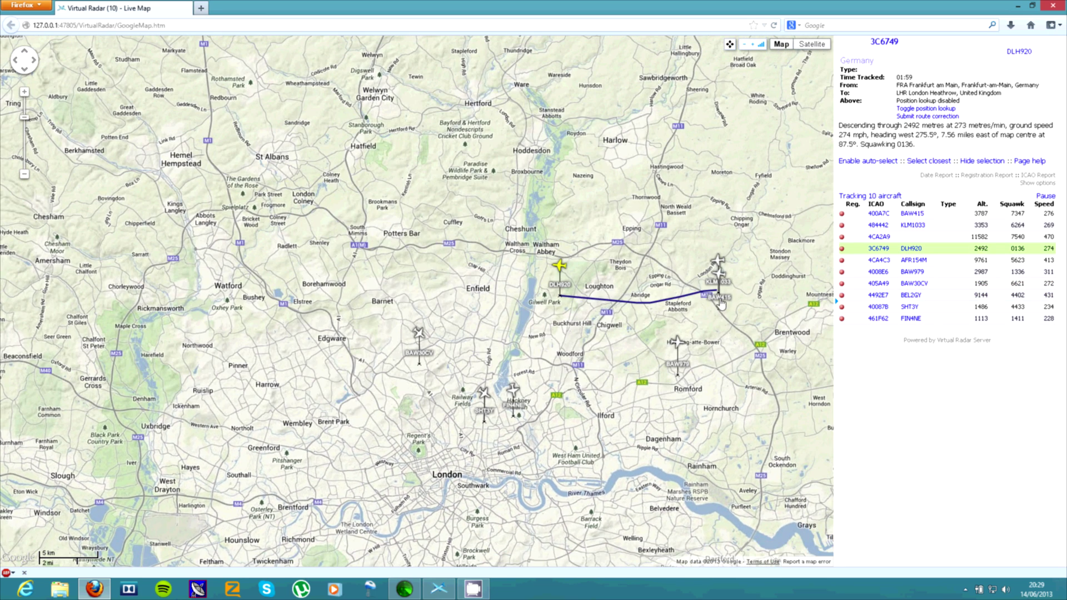
{"action": "left_click", "coordinate": [717, 261]}
{"action": "left_click", "coordinate": [717, 273]}
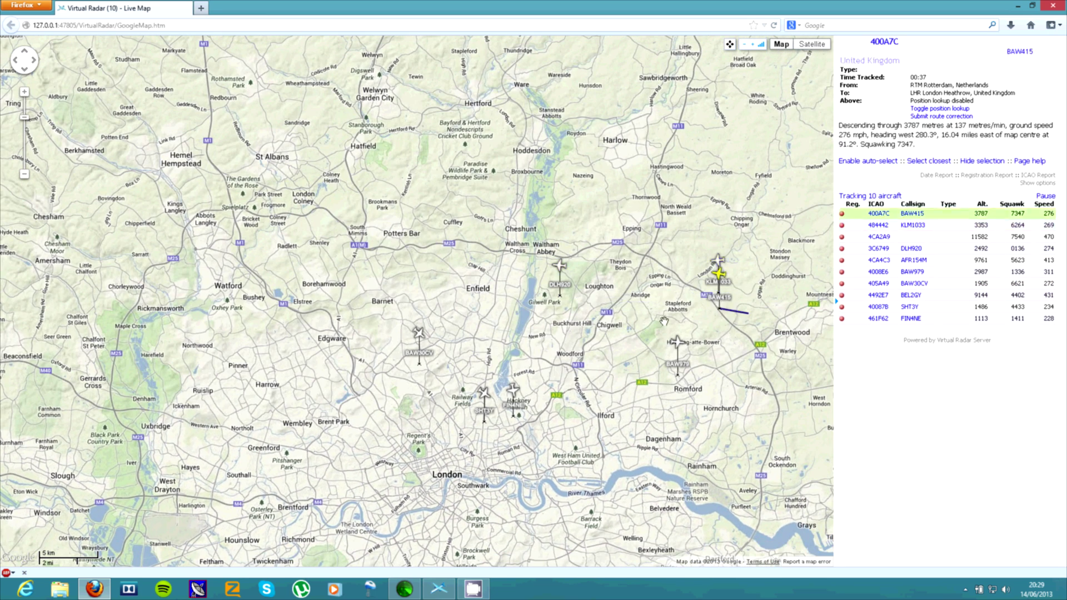
{"action": "left_click", "coordinate": [555, 295]}
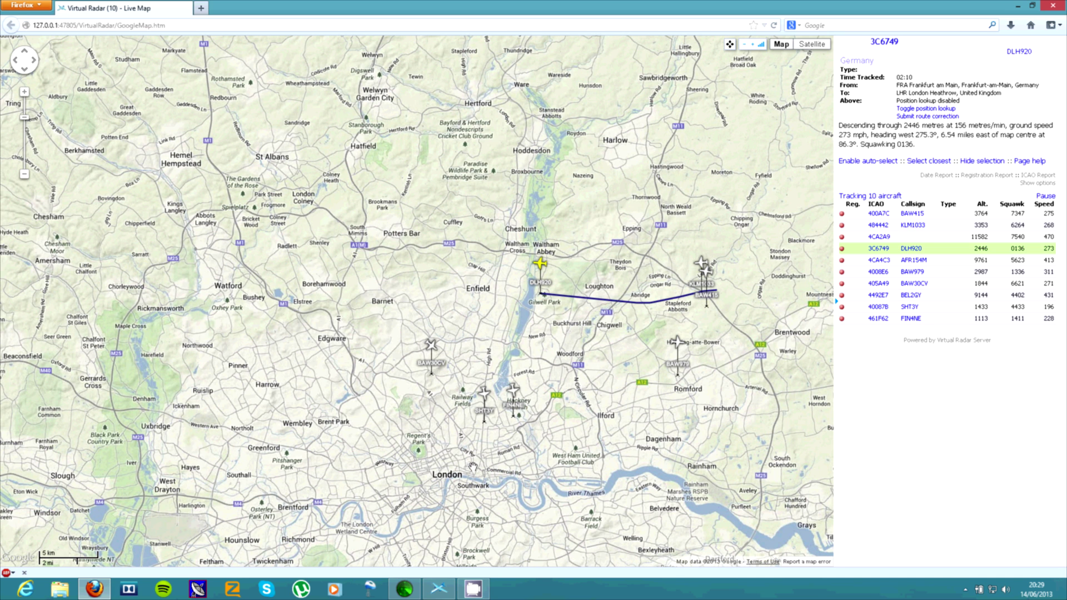
Centre London on a zoomed-out map, select BAW30CV's trail, and show the hidden tray icons
{"action": "left_click_drag", "start_coordinate": [543, 476], "coordinate": [627, 398]}
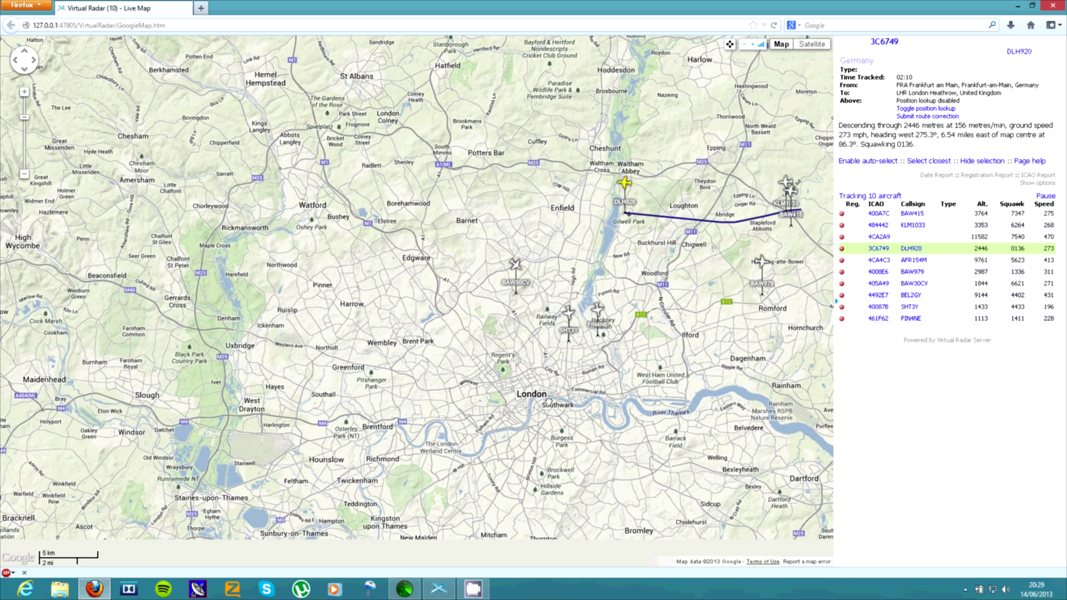
{"action": "scroll", "coordinate": [548, 401], "scroll_direction": "down", "scroll_amount": 1}
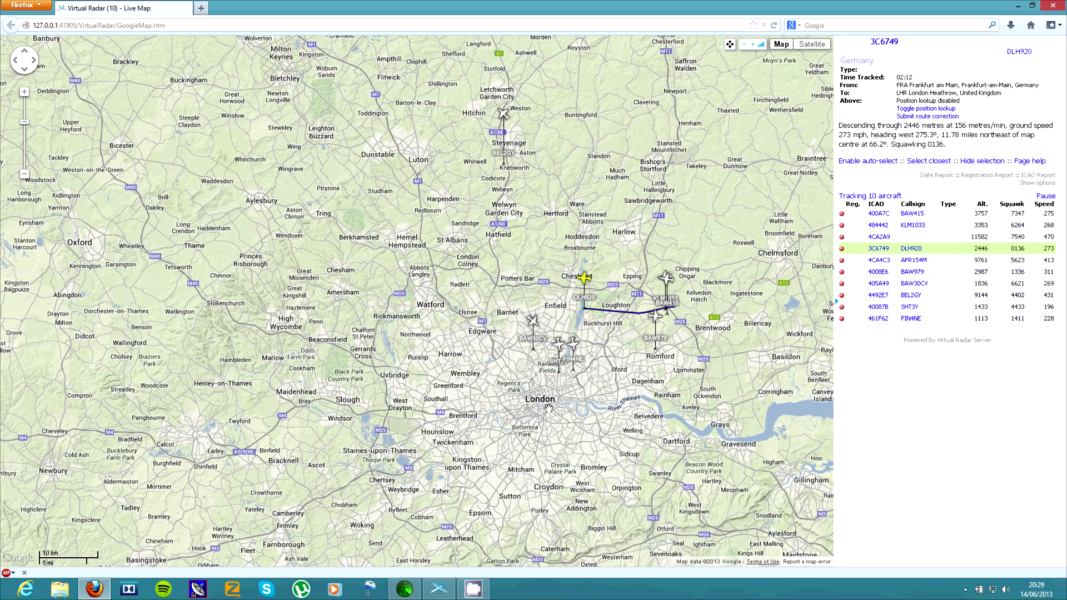
{"action": "left_click_drag", "start_coordinate": [548, 401], "coordinate": [520, 410]}
{"action": "left_click", "coordinate": [505, 321]}
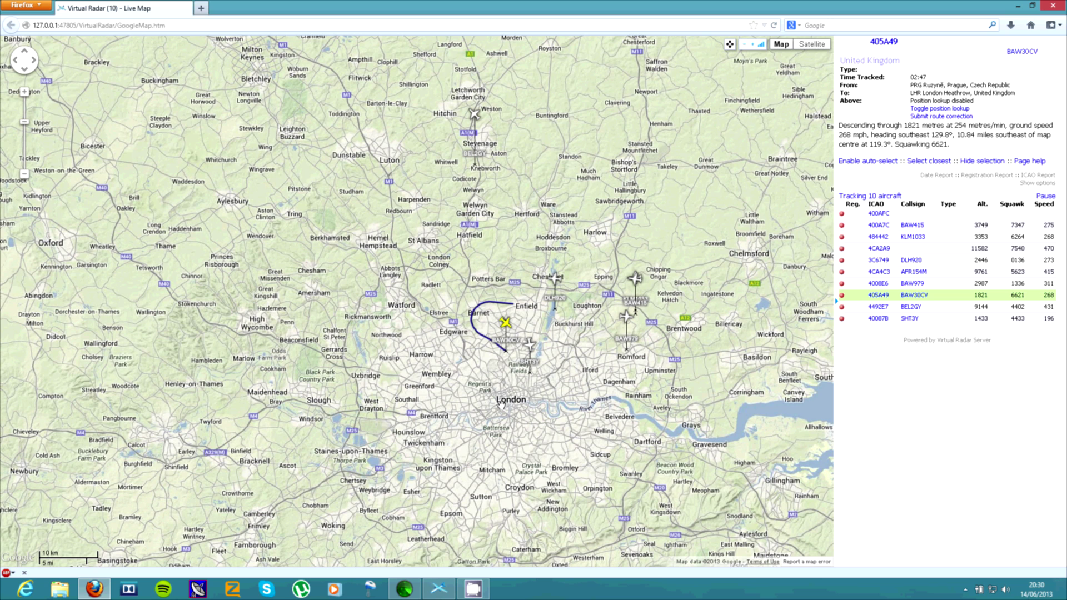
{"action": "left_click", "coordinate": [460, 588]}
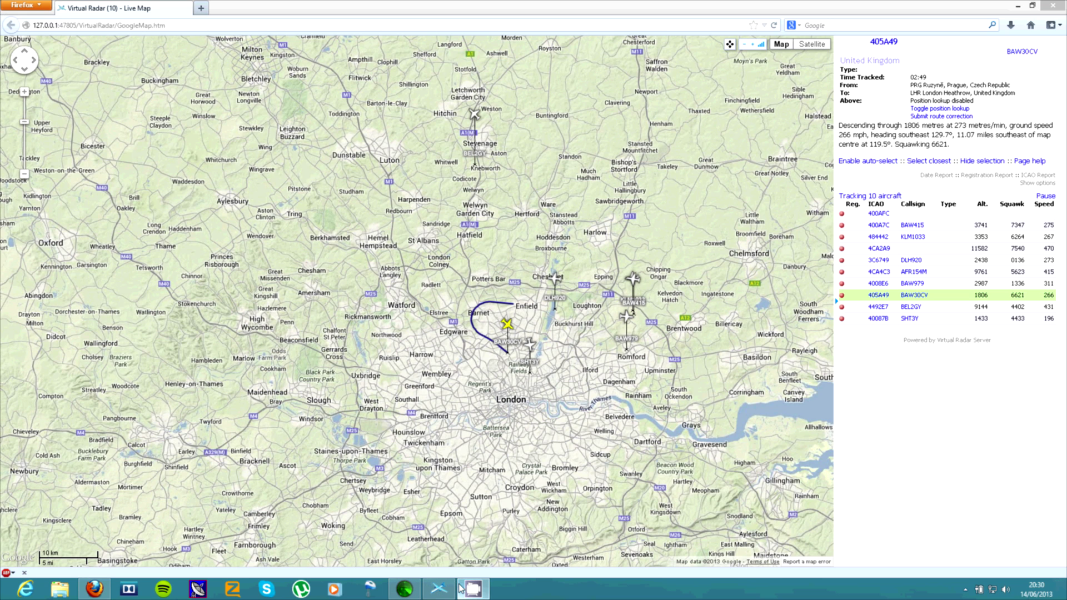
{"action": "left_click", "coordinate": [964, 590]}
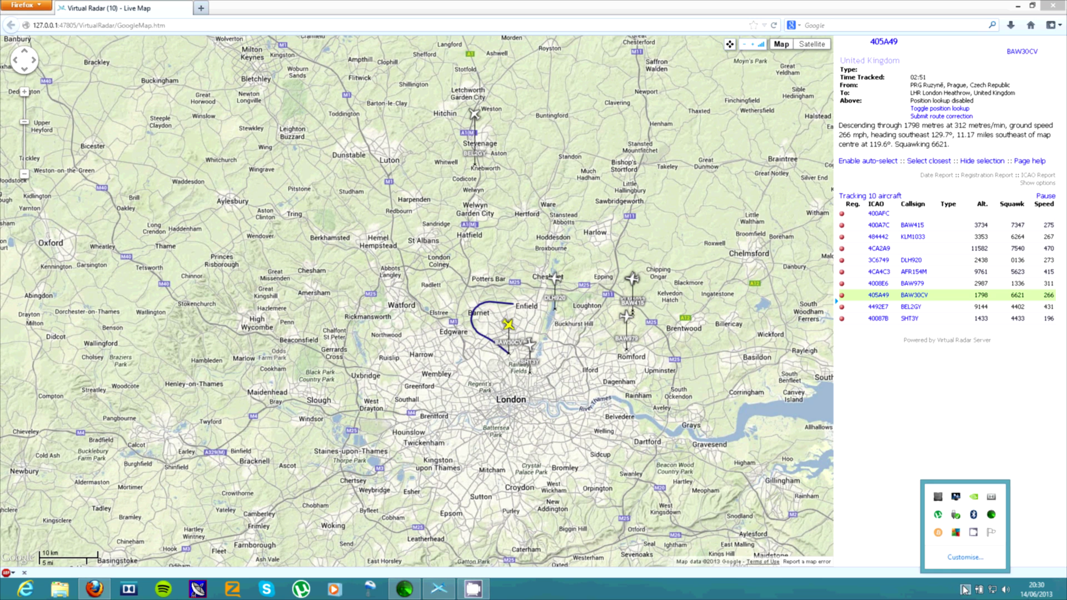